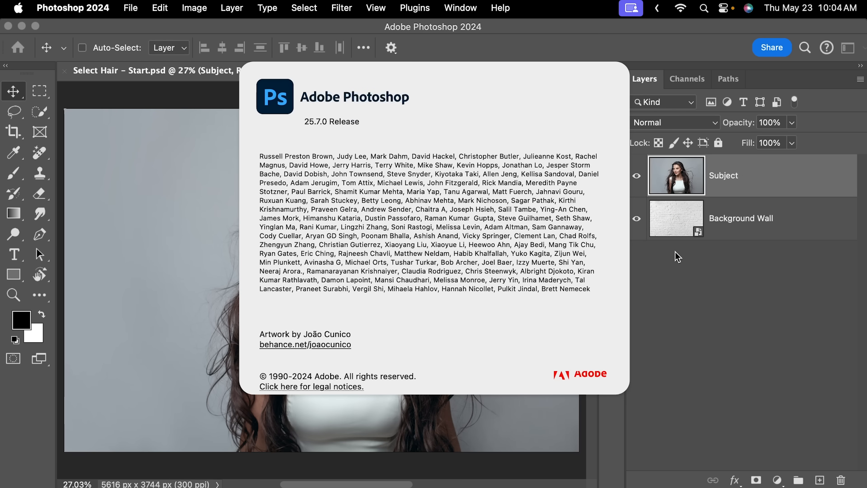
# Dismiss the splash screen, try Select Subject on the woman's photo, and clear the selection
pyautogui.click(659, 268)
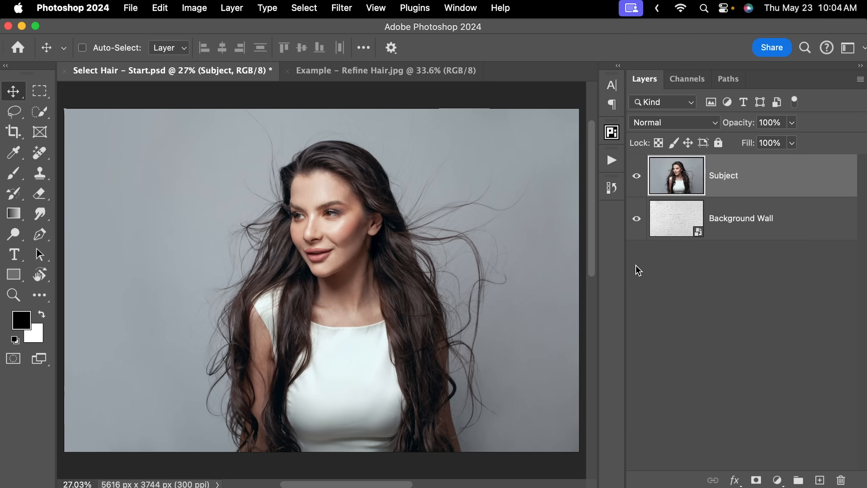
pyautogui.click(45, 112)
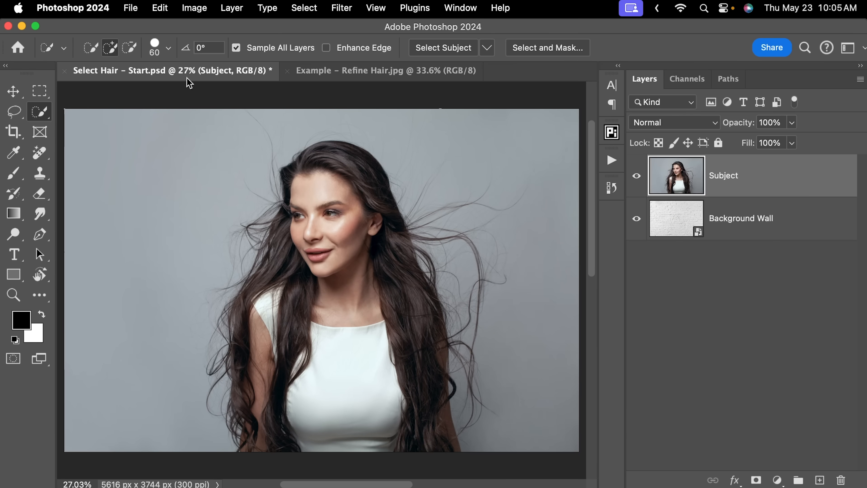
pyautogui.click(450, 48)
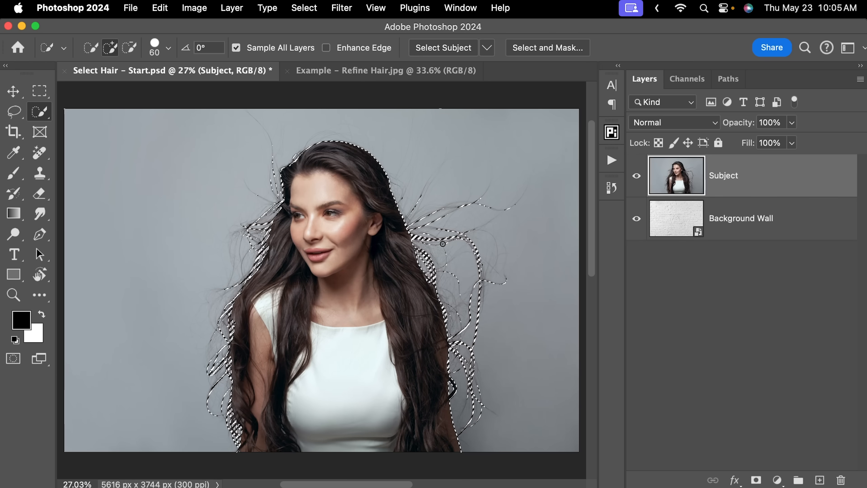
pyautogui.scroll(5, 440, 215)
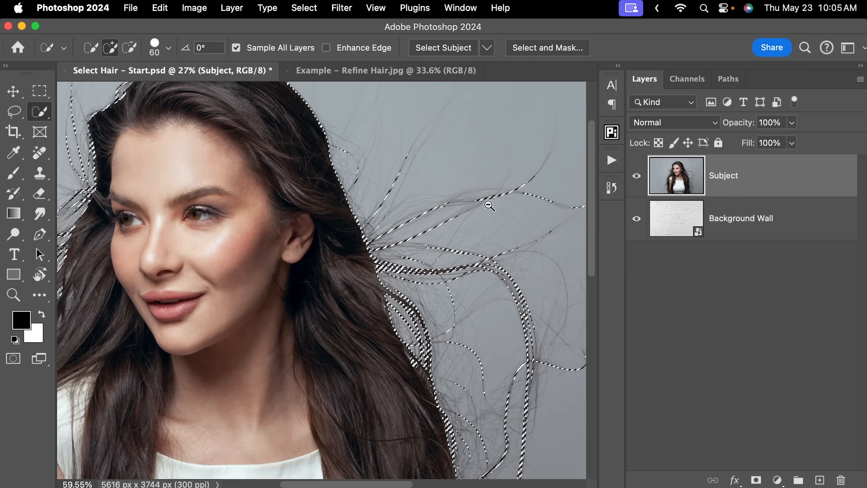
pyautogui.press('super+0')
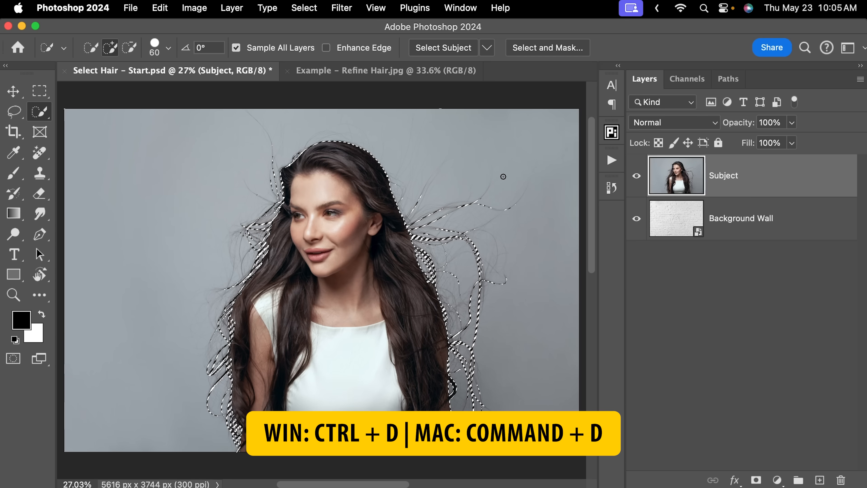
pyautogui.press('super+d')
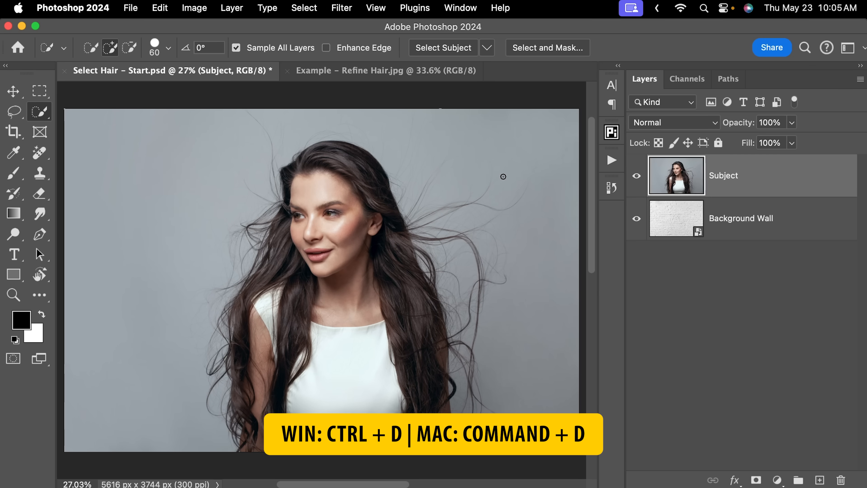
# Hide the Subject layer to view the Background Wall layer, and make Subject visible and active again
pyautogui.click(636, 177)
pyautogui.click(727, 218)
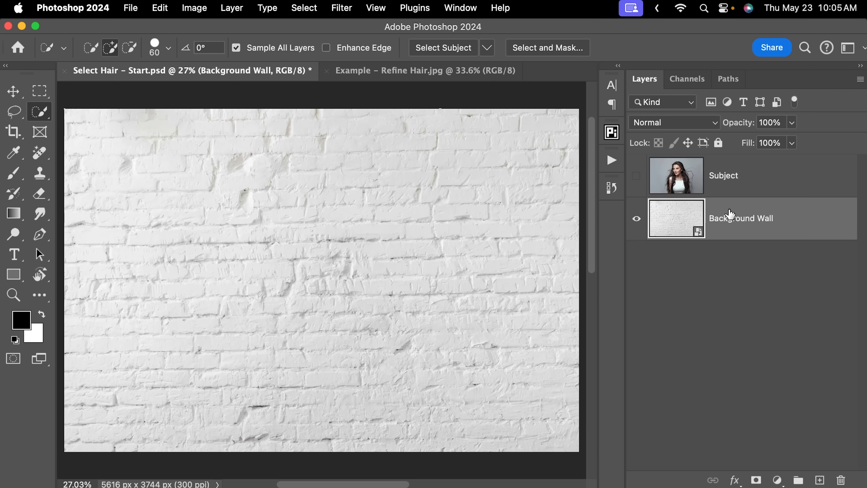
pyautogui.click(742, 183)
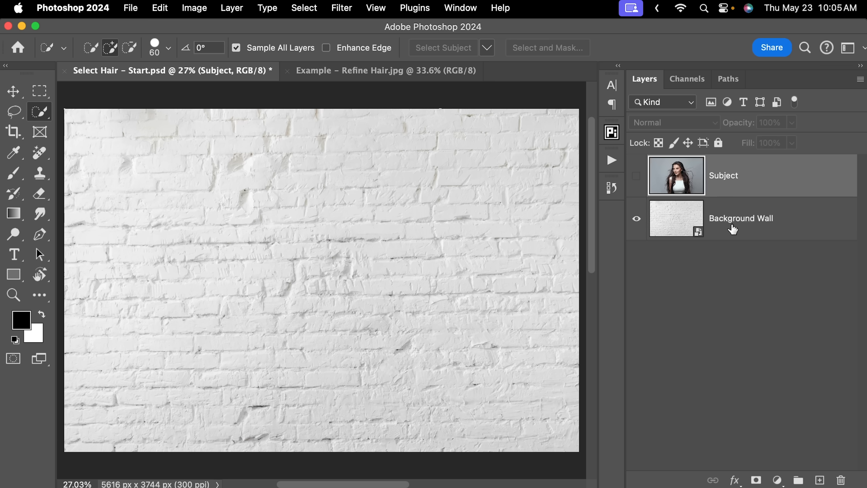
pyautogui.click(745, 232)
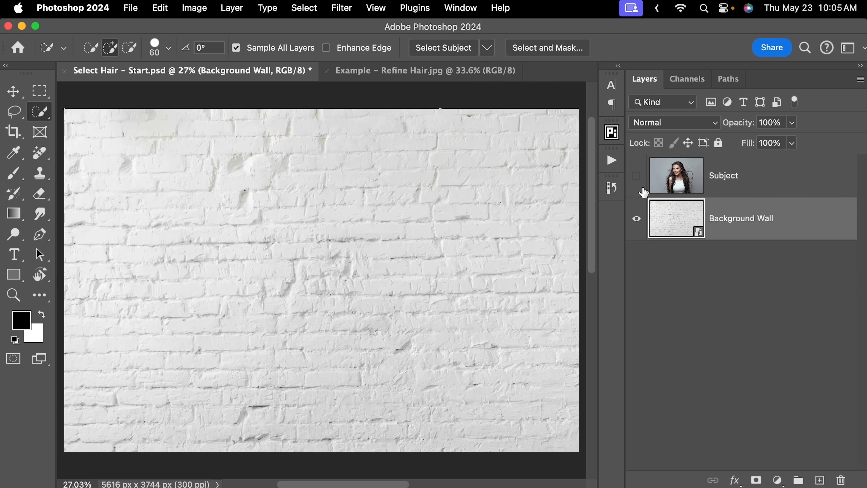
pyautogui.click(636, 176)
pyautogui.click(732, 193)
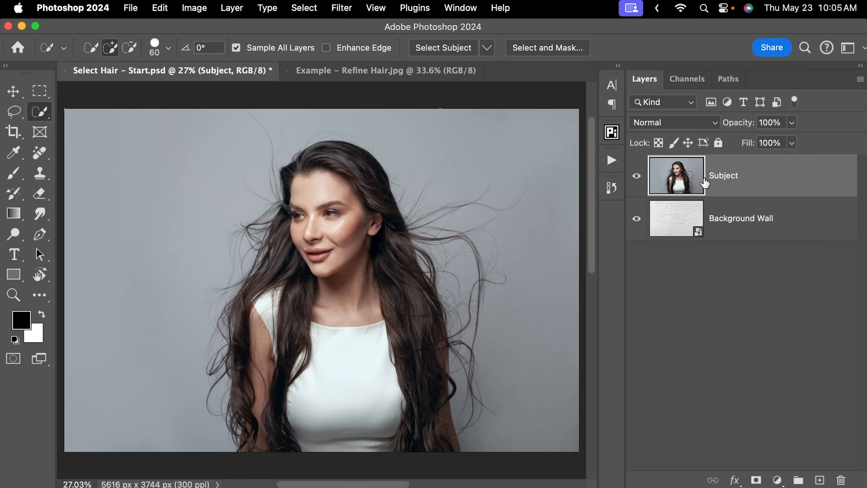
# With the Quick Selection tool active, open Select and Mask for the Subject layer and run Select Subject on the woman
pyautogui.click(40, 93)
pyautogui.click(13, 92)
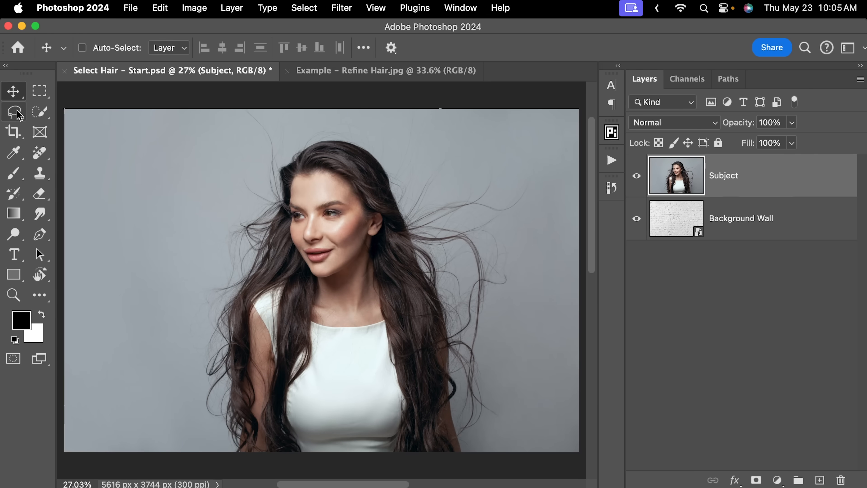
pyautogui.click(14, 113)
pyautogui.click(40, 114)
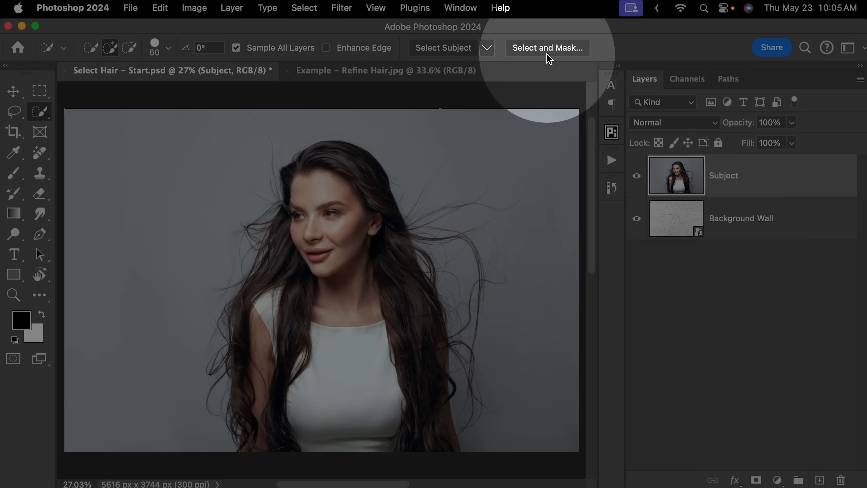
pyautogui.click(548, 54)
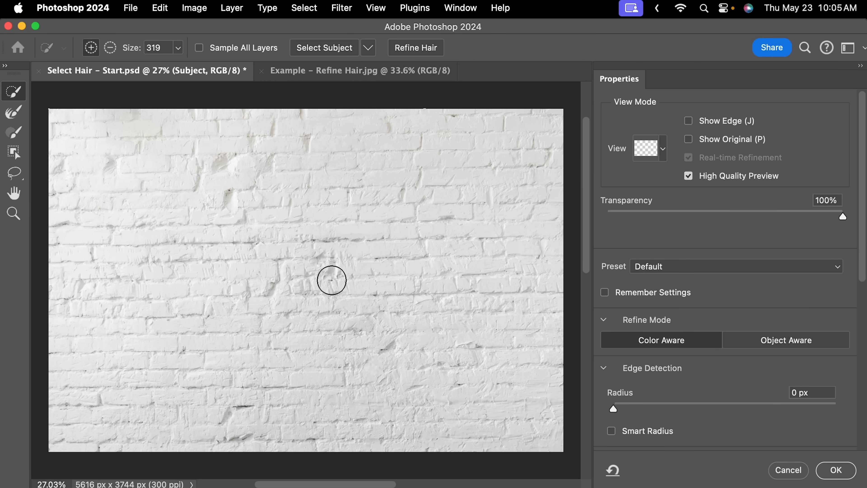
pyautogui.click(325, 48)
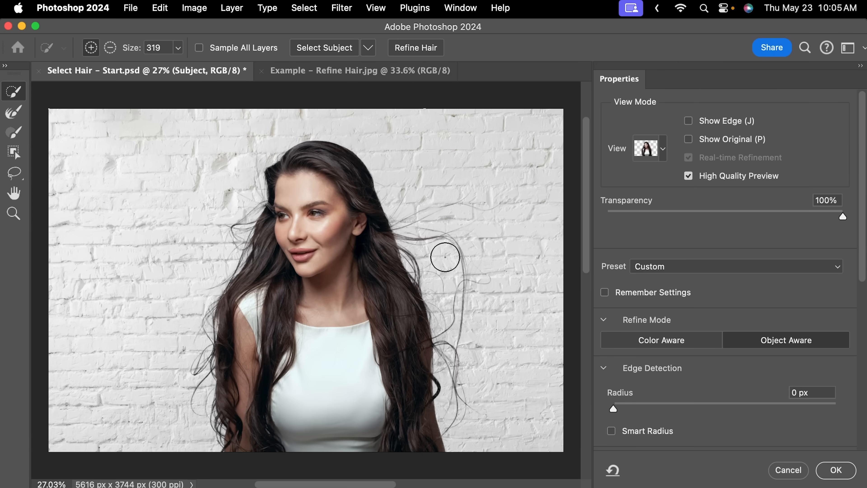
pyautogui.scroll(5, 422, 236)
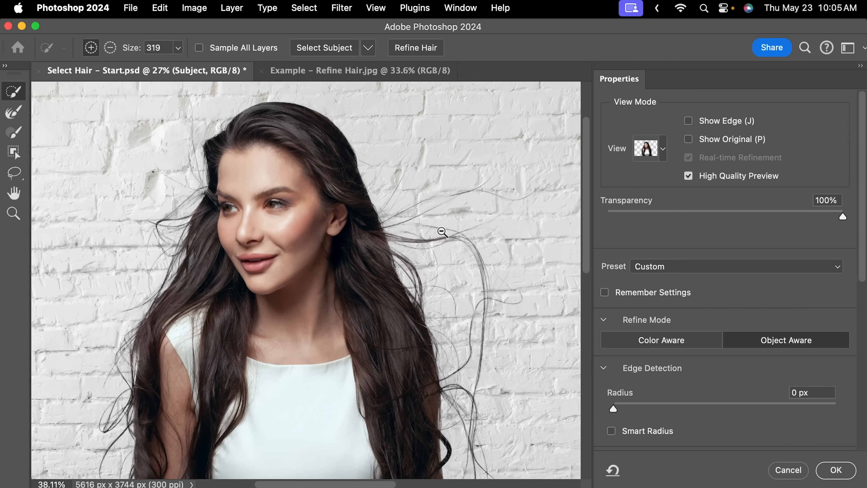
pyautogui.moveTo(467, 229); pyautogui.dragTo(424, 253)
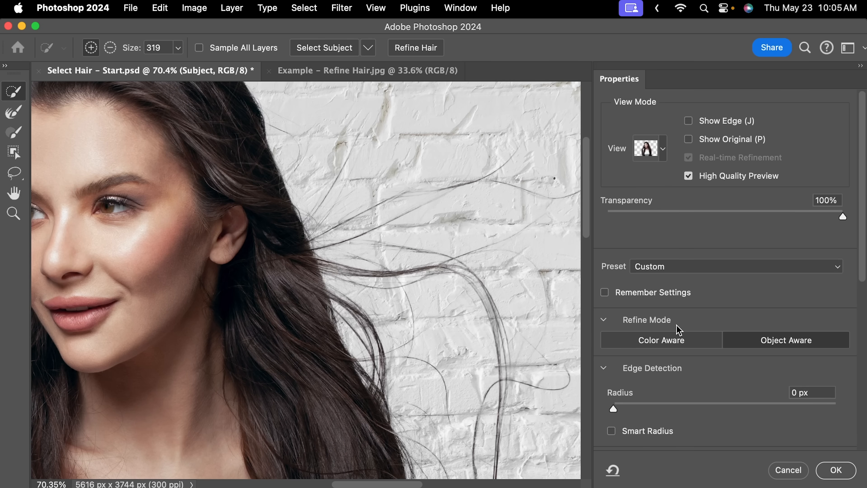
# Review the available preview view modes and cancel Select and Mask
pyautogui.click(662, 150)
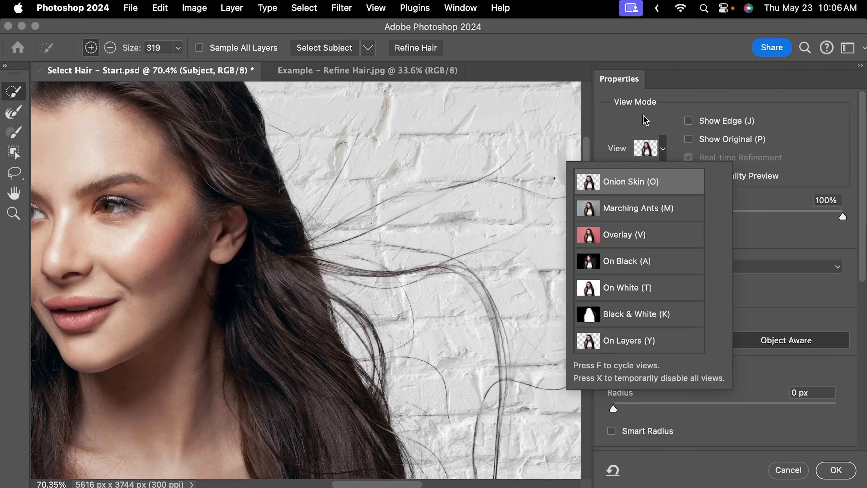
pyautogui.click(644, 117)
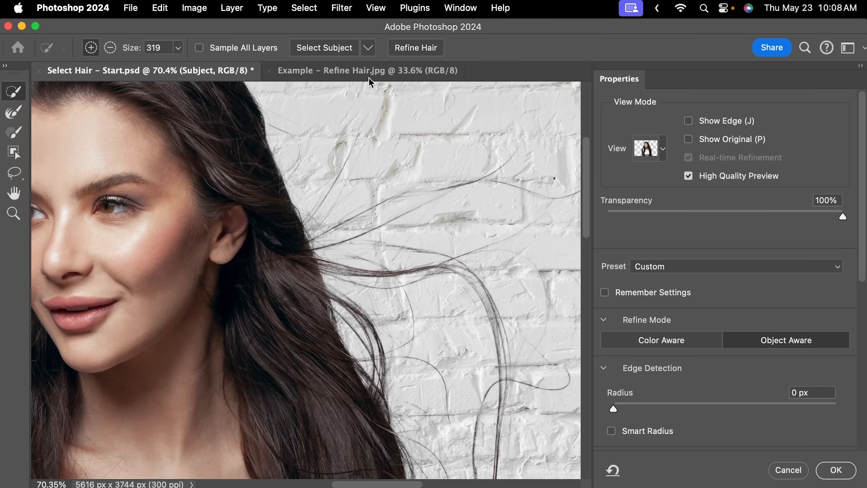
pyautogui.click(788, 471)
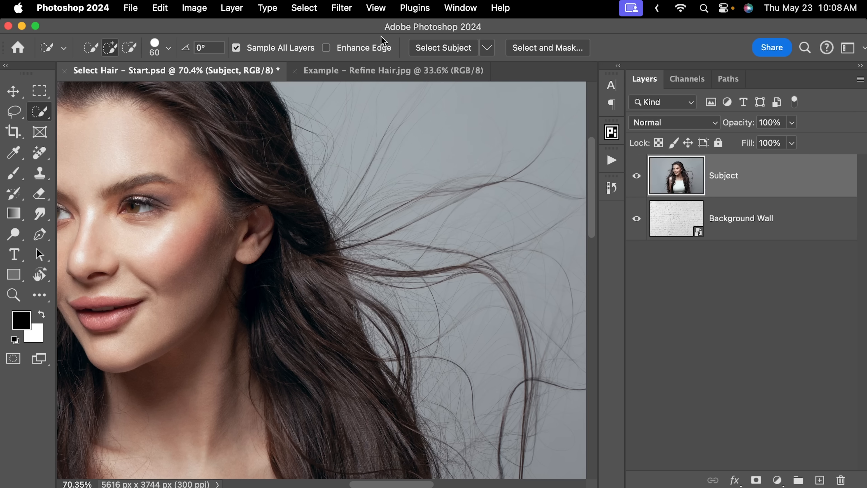
# In Example – Refine Hair.jpg, select the tiger with Select Subject in Select and Mask and apply Refine Hair
pyautogui.click(384, 72)
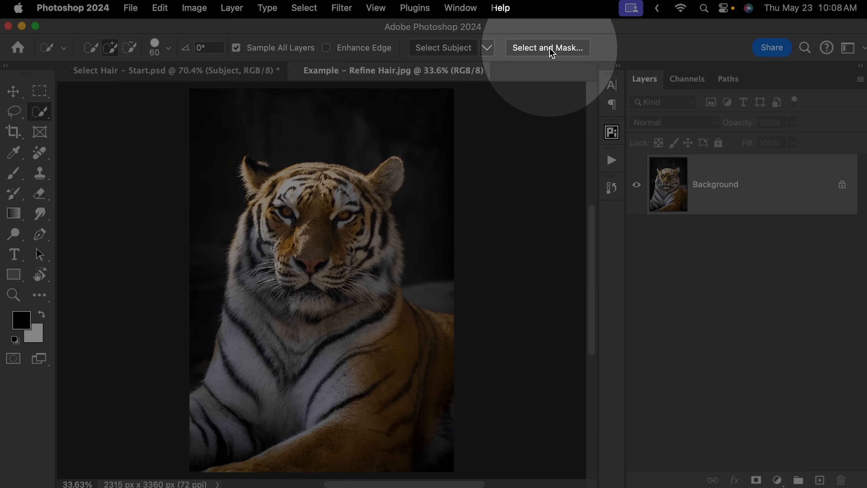
pyautogui.click(550, 48)
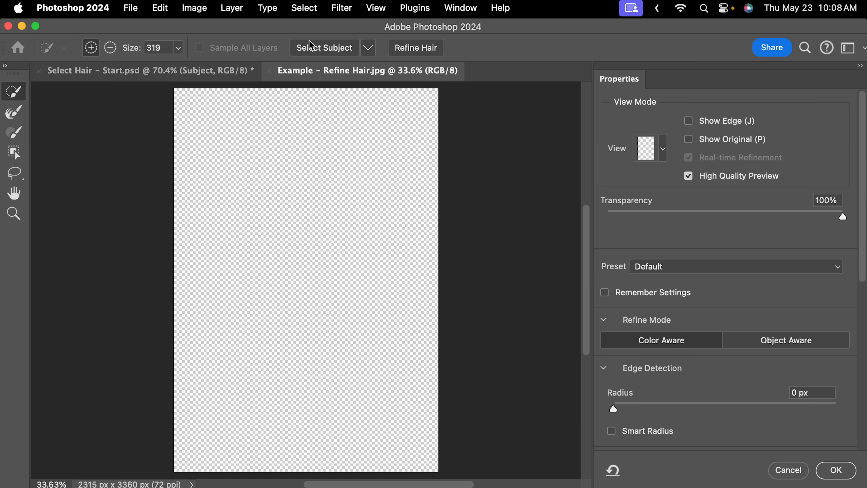
pyautogui.click(317, 43)
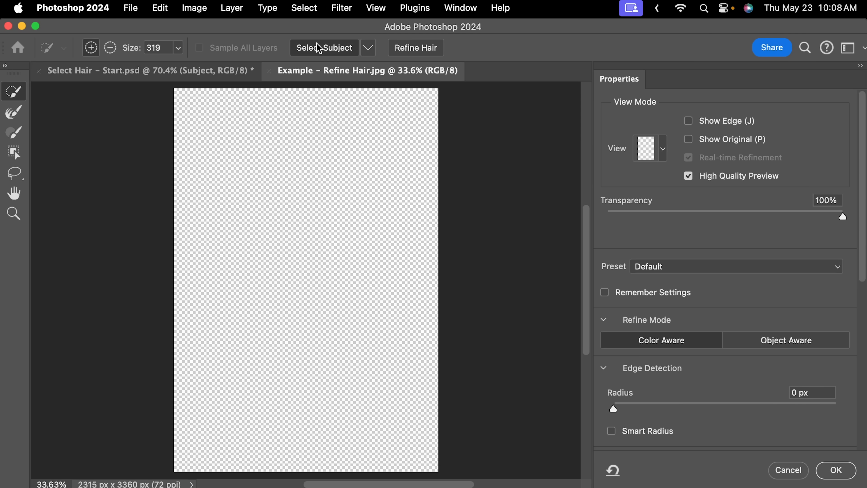
pyautogui.moveTo(399, 246); pyautogui.dragTo(492, 243)
pyautogui.moveTo(406, 288); pyautogui.dragTo(422, 233)
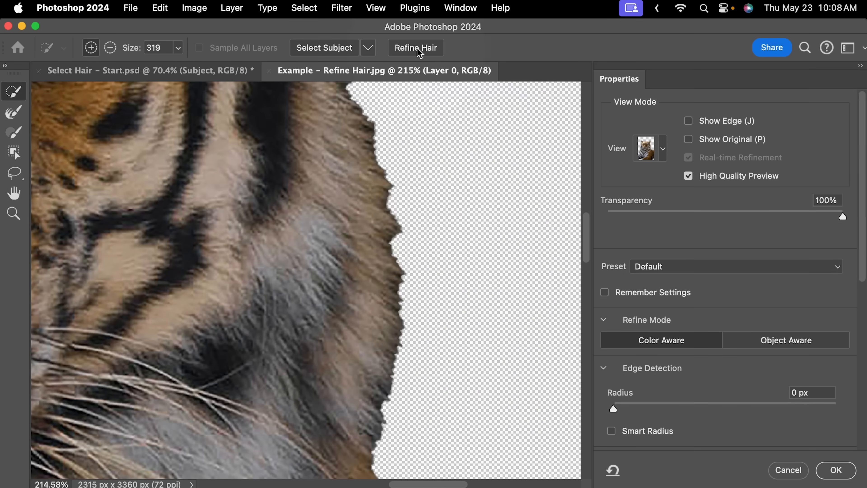
pyautogui.click(419, 50)
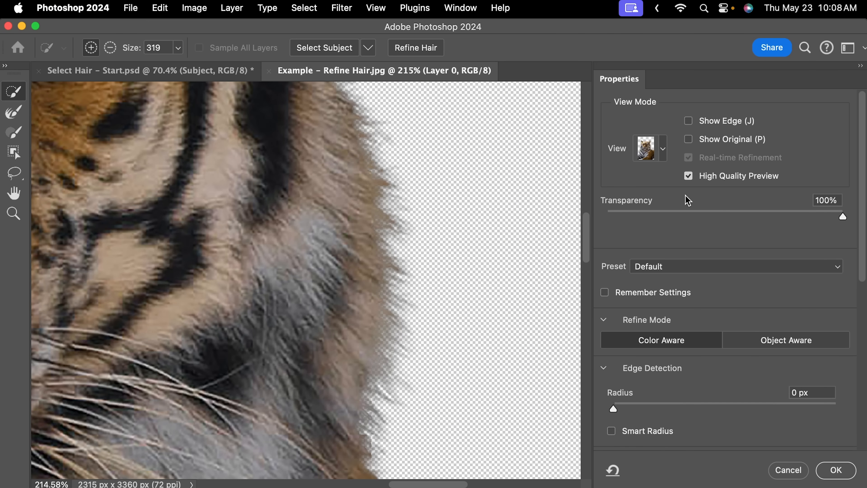
# Preview the tiger cutout with the On Black view at 100% opacity
pyautogui.click(664, 151)
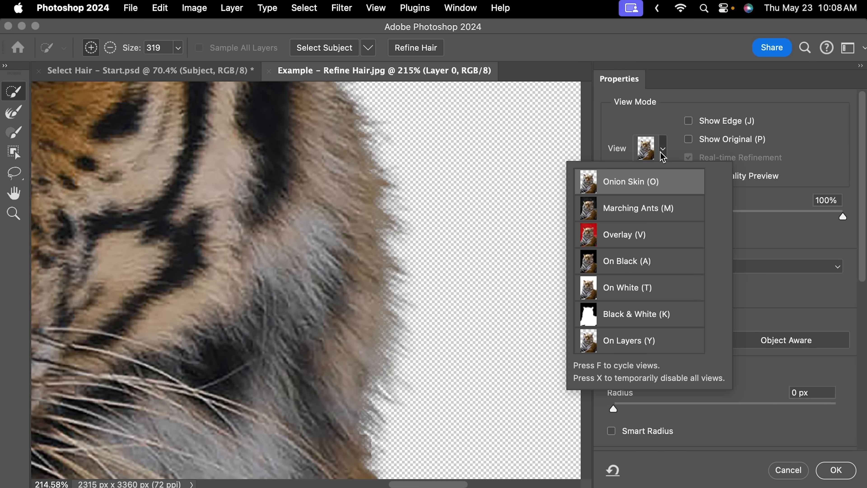
pyautogui.click(635, 265)
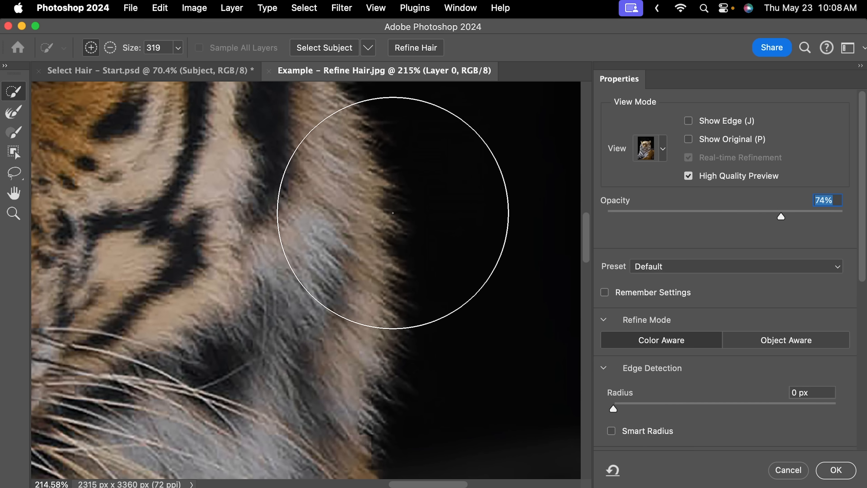
pyautogui.moveTo(781, 216); pyautogui.dragTo(843, 216)
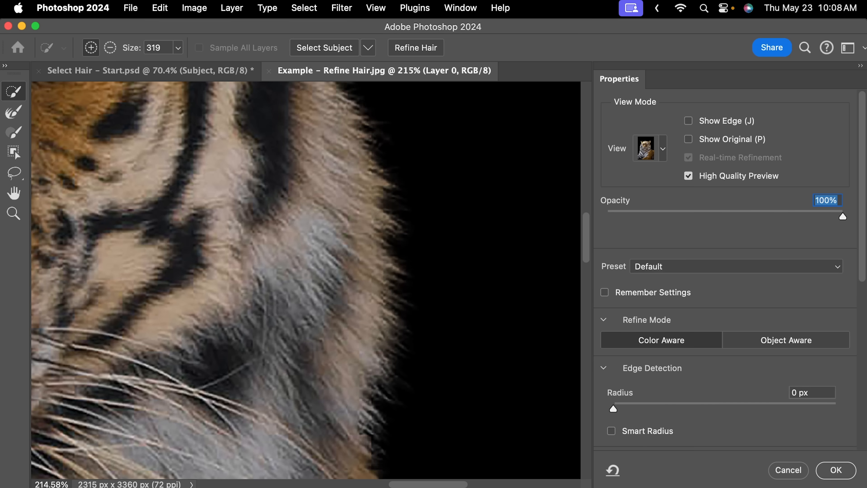
# Brush the tiger's neck and back edge with the Refine Edge Brush at size 119, and cancel Select and Mask
pyautogui.click(18, 116)
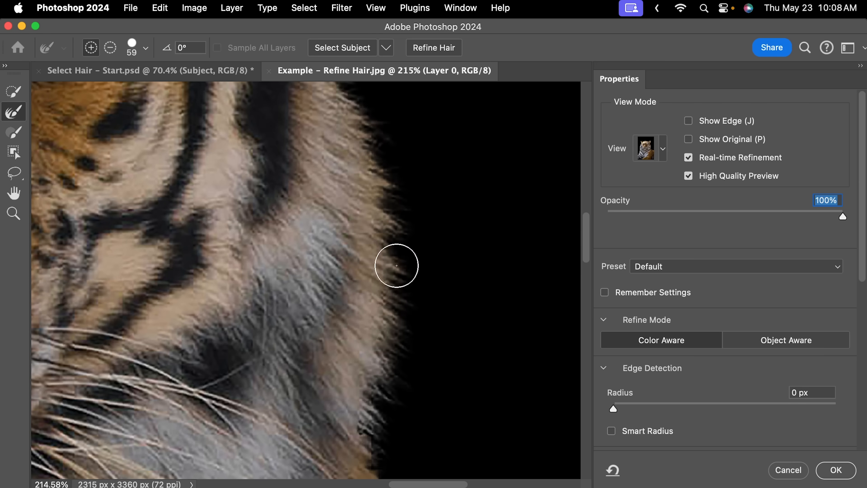
pyautogui.press('super+1')
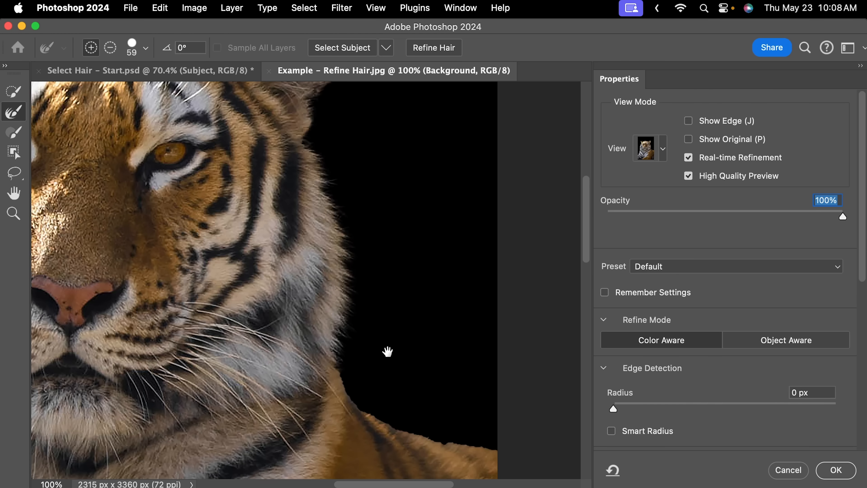
pyautogui.moveTo(387, 350); pyautogui.dragTo(308, 207)
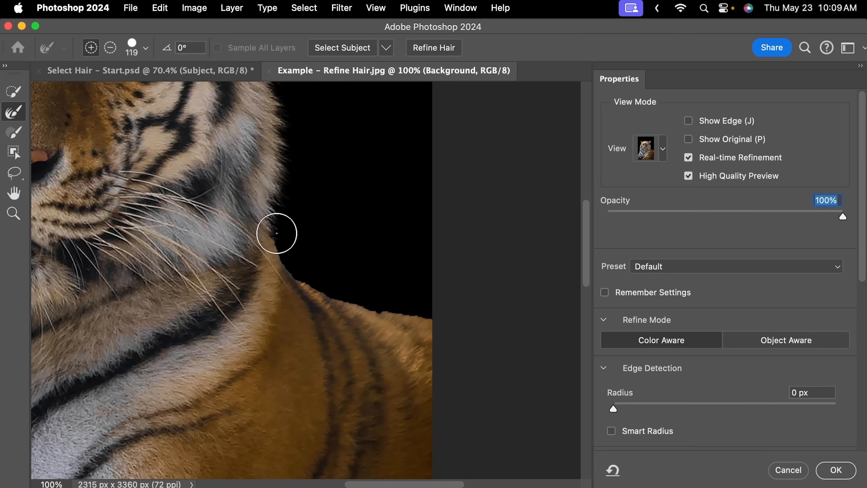
pyautogui.moveTo(276, 233)
pyautogui.mouseDown()
pyautogui.moveTo(296, 278)
pyautogui.moveTo(329, 290)
pyautogui.mouseUp()
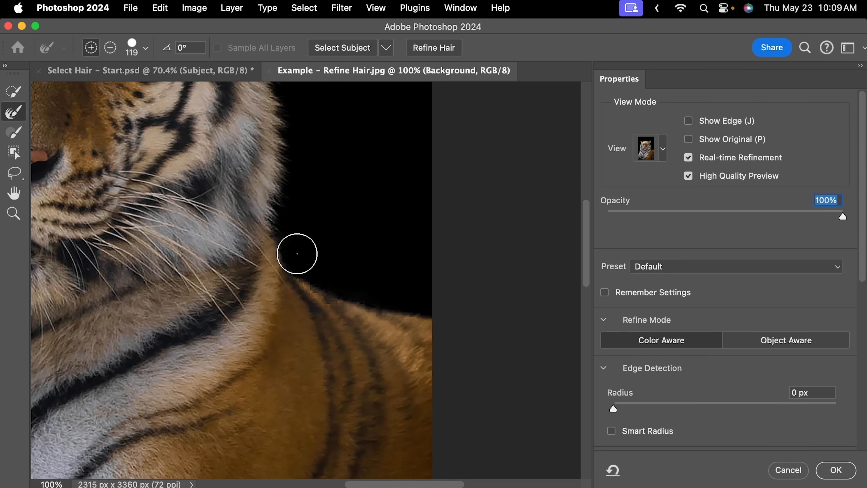
pyautogui.press('super+0')
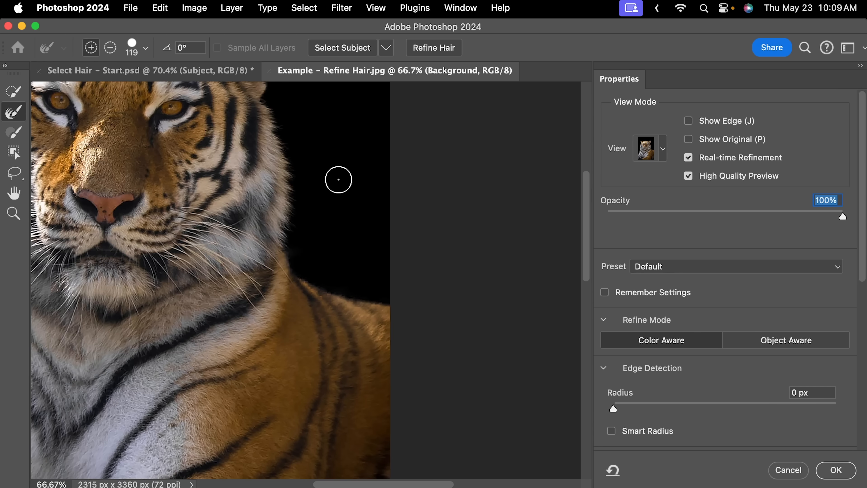
pyautogui.click(787, 470)
# In Select Hair – Start.psd, select the woman with Select Subject in Select and Mask, using the Object Aware refine mode
pyautogui.click(225, 70)
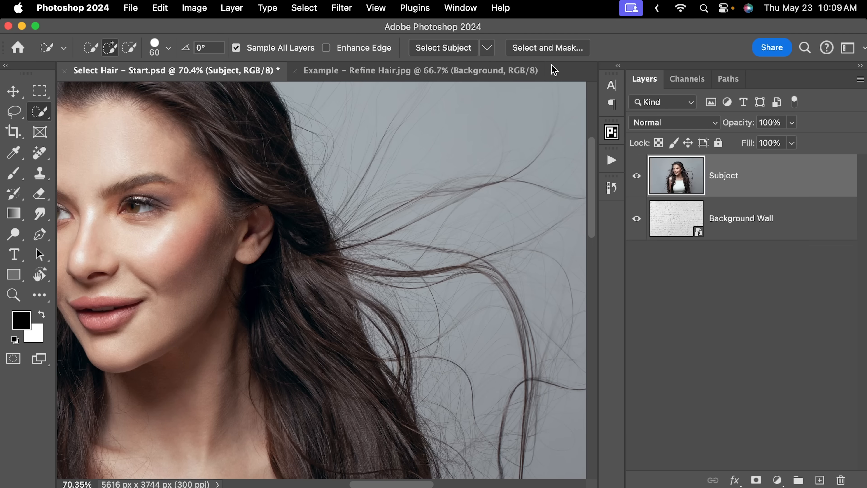
pyautogui.click(546, 49)
pyautogui.click(325, 48)
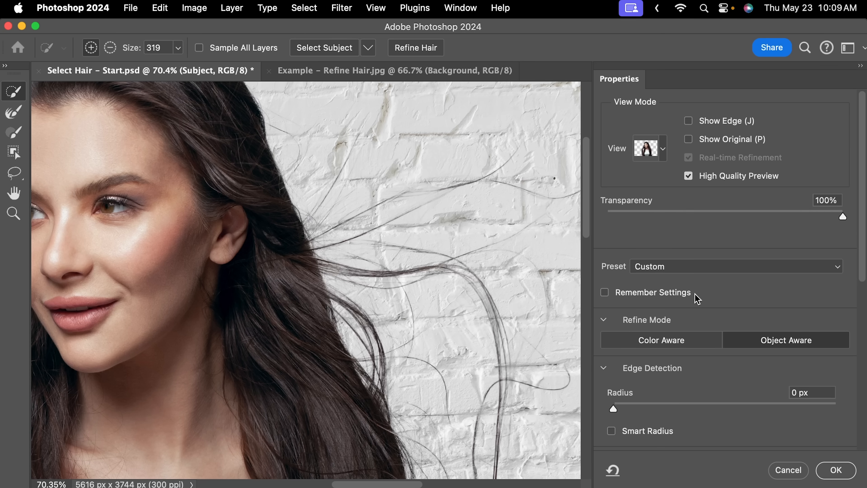
pyautogui.click(782, 340)
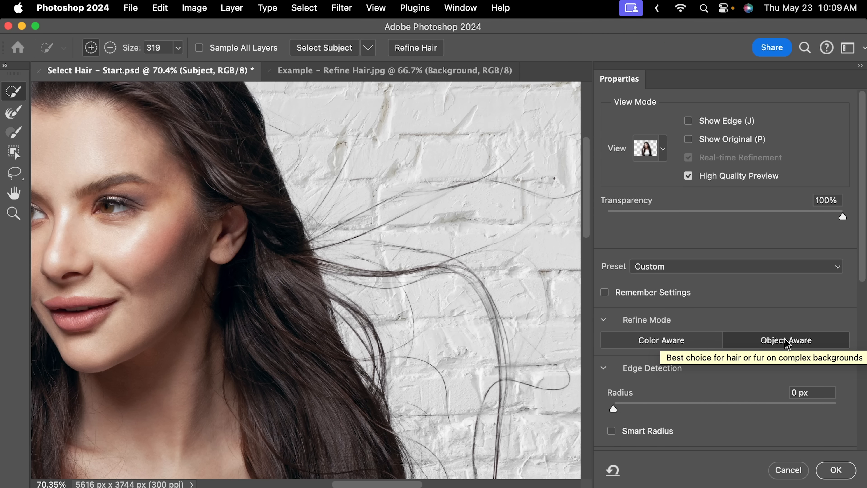
# Compare the Color Aware and Object Aware refine modes on the flyaway strands beside the ear, and choose Color Aware
pyautogui.click(661, 345)
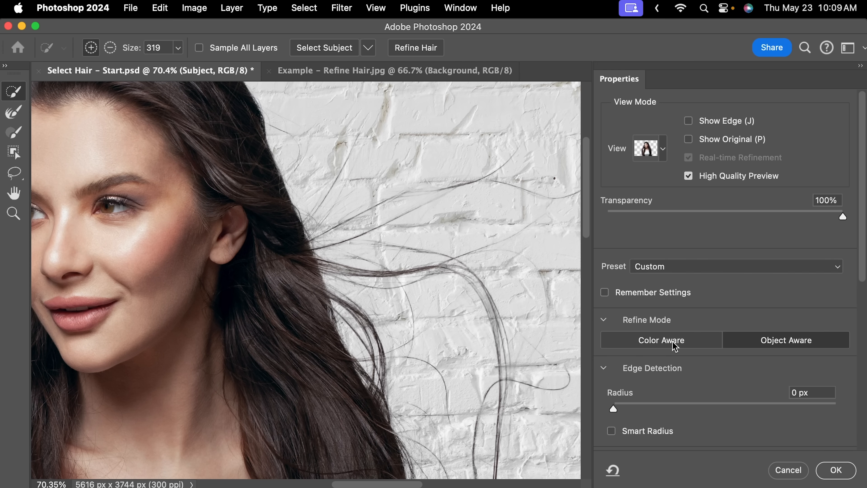
pyautogui.press('super+plus')
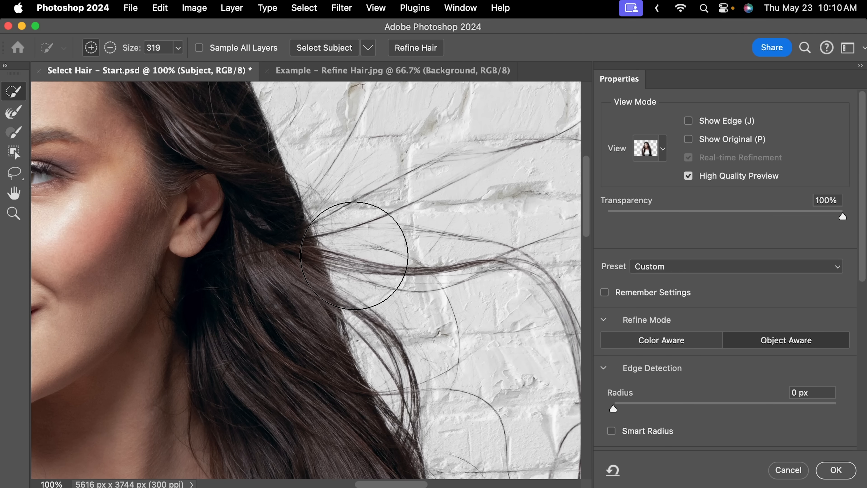
pyautogui.click(665, 343)
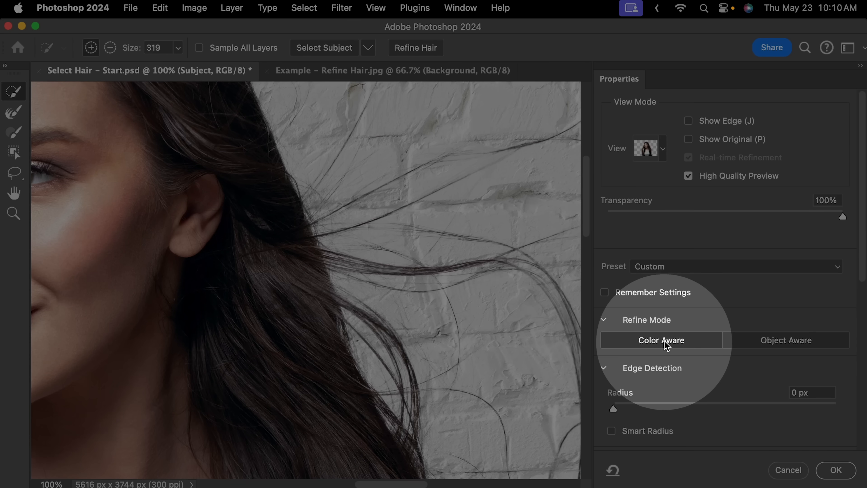
pyautogui.press('super+plus')
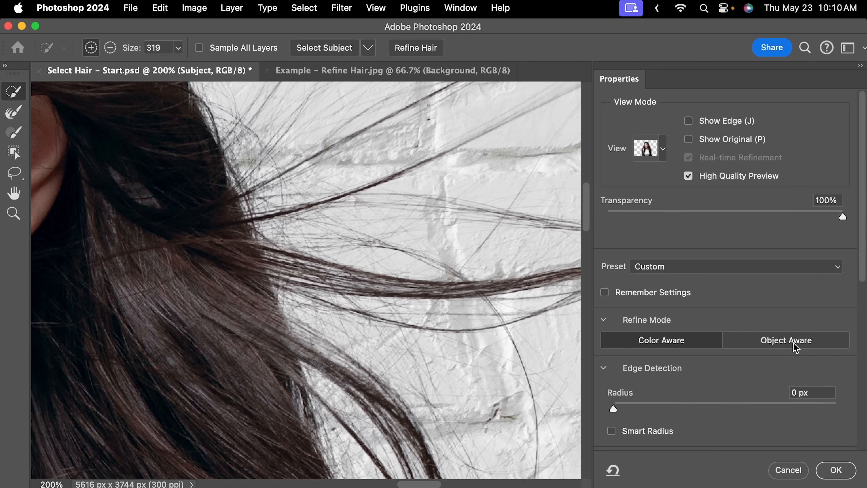
pyautogui.click(794, 346)
pyautogui.click(686, 342)
# Preview the cutout with the On White view, compare it with the original at 0% opacity, and set the opacity back to 100%
pyautogui.click(662, 151)
pyautogui.click(639, 292)
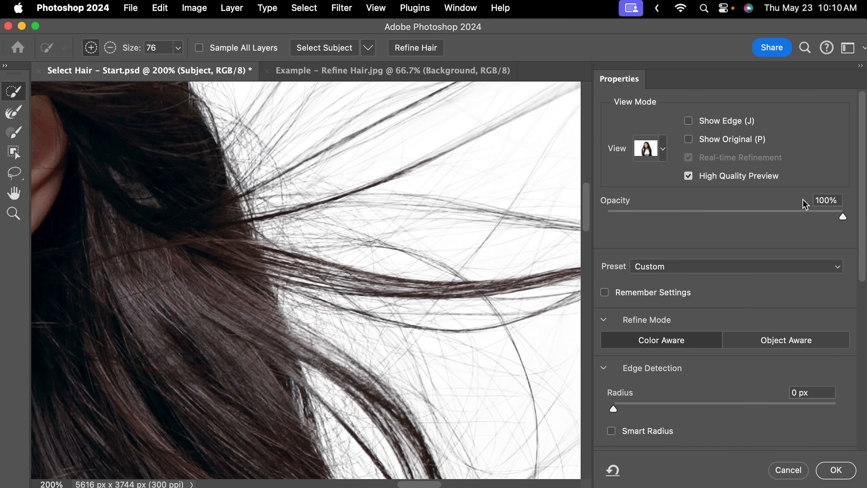
pyautogui.press('super+minus')
pyautogui.press('super+minus')
pyautogui.press('super+minus')
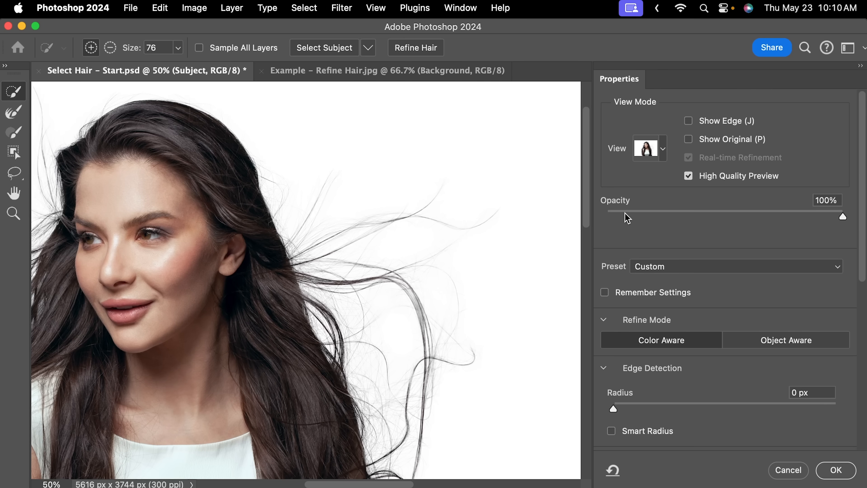
pyautogui.moveTo(628, 214); pyautogui.dragTo(604, 216)
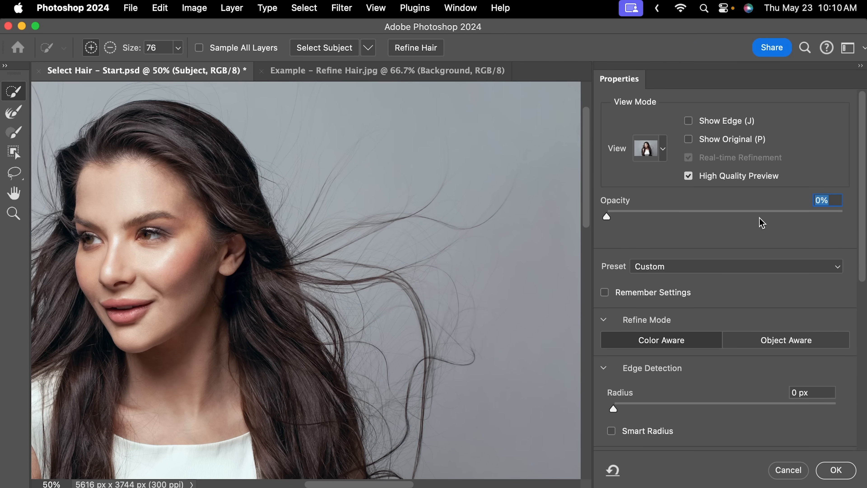
pyautogui.moveTo(789, 211); pyautogui.dragTo(849, 215)
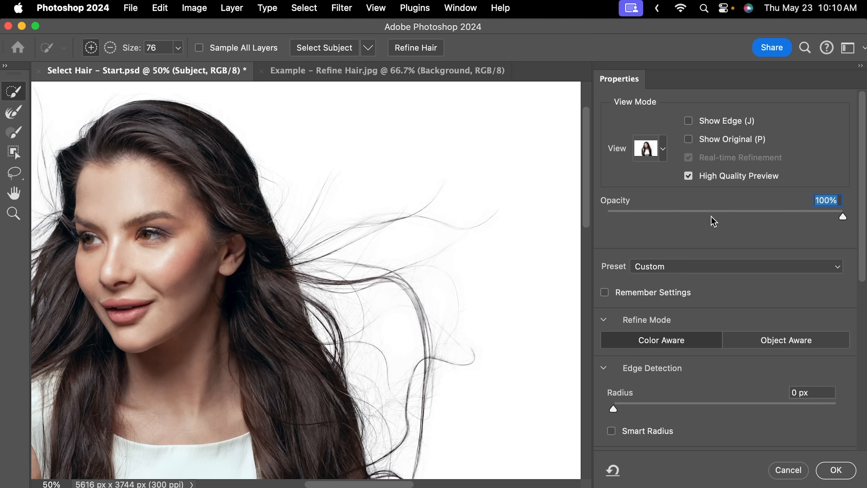
# Compare Object Aware with Color Aware on the lower flyaway strands on the image's right side, ending in Color Aware
pyautogui.scroll(10, 354, 337)
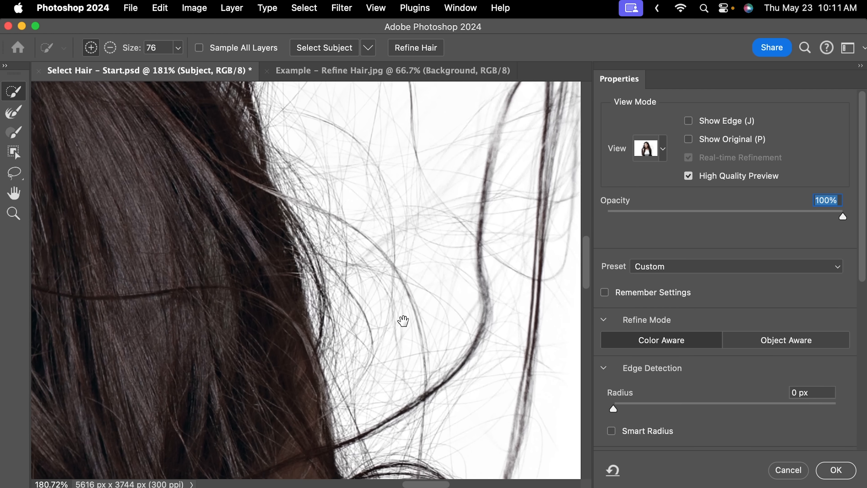
pyautogui.moveTo(403, 320); pyautogui.dragTo(377, 298)
pyautogui.click(798, 347)
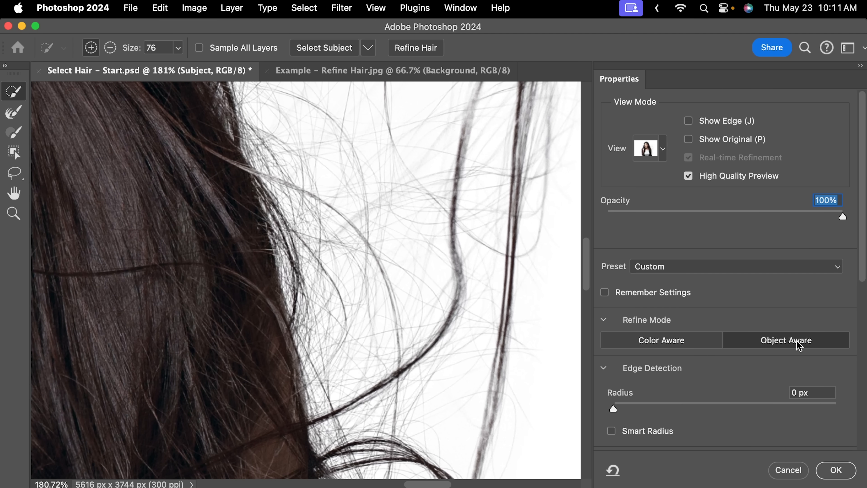
pyautogui.click(670, 344)
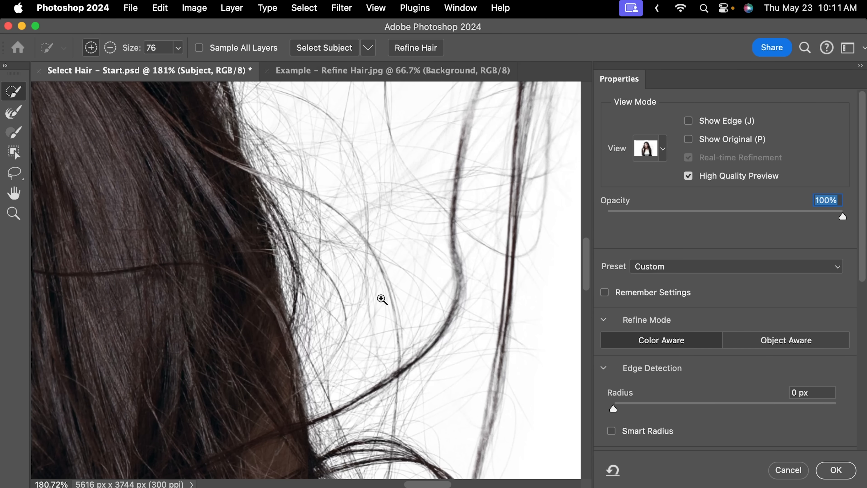
# Compare the two refine modes on the loose strands left of the woman's face, ending in Color Aware
pyautogui.moveTo(386, 290); pyautogui.dragTo(331, 306)
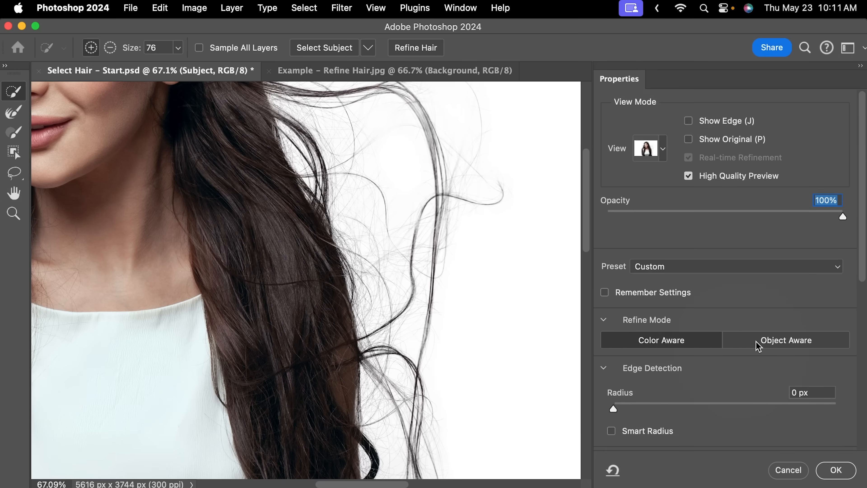
pyautogui.moveTo(244, 226); pyautogui.dragTo(532, 369)
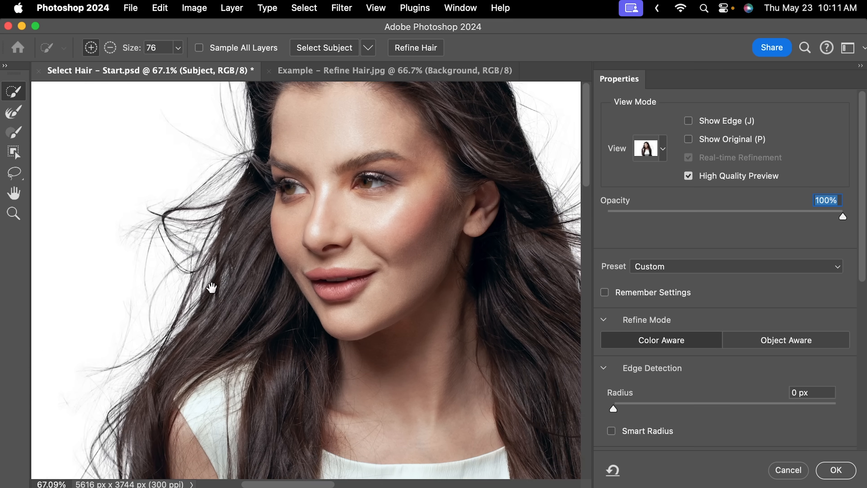
pyautogui.moveTo(211, 286); pyautogui.dragTo(261, 285)
pyautogui.moveTo(227, 246); pyautogui.dragTo(311, 249)
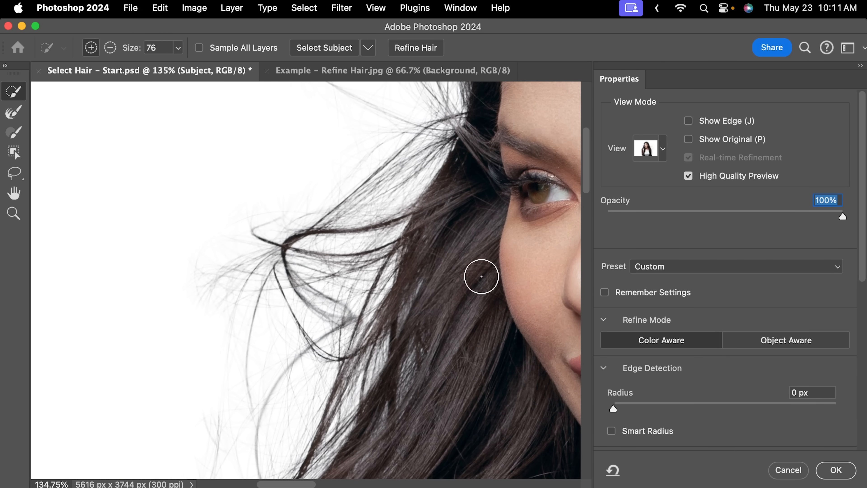
pyautogui.click(790, 345)
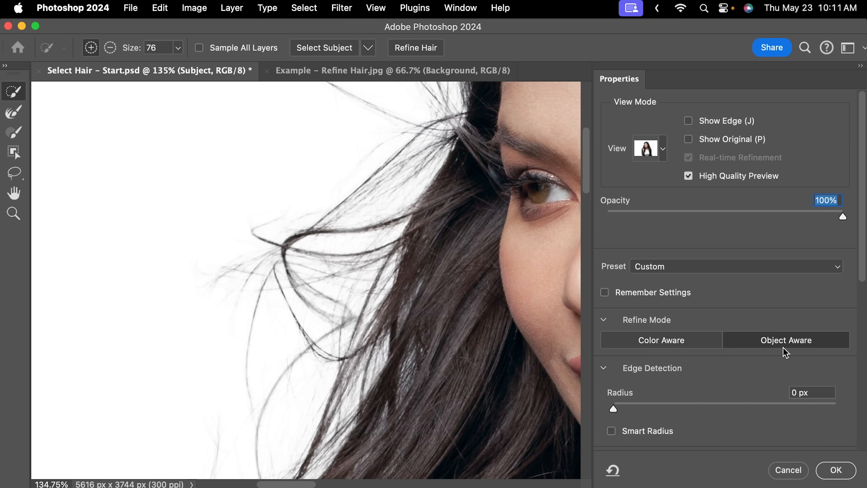
pyautogui.click(670, 344)
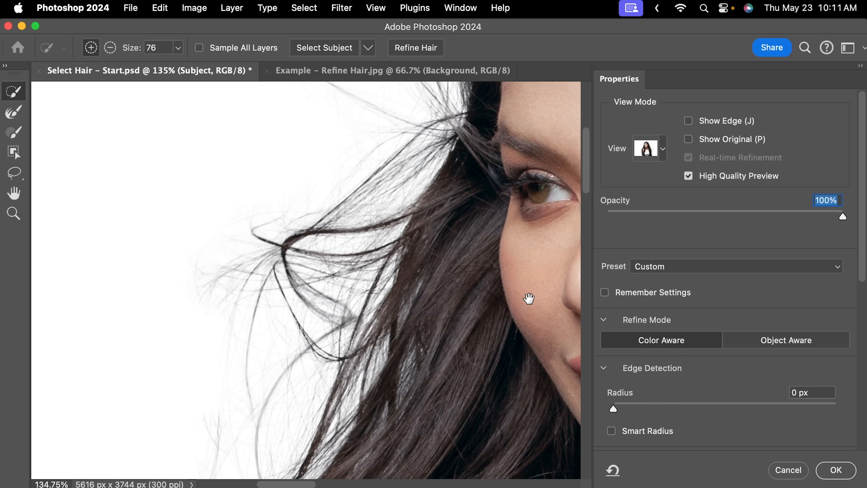
# Set Shift Edge to +20% after trying +70%, and enable Decontaminate Colors with an amount of 50%
pyautogui.press('super+minus')
pyautogui.moveTo(512, 282); pyautogui.dragTo(244, 240)
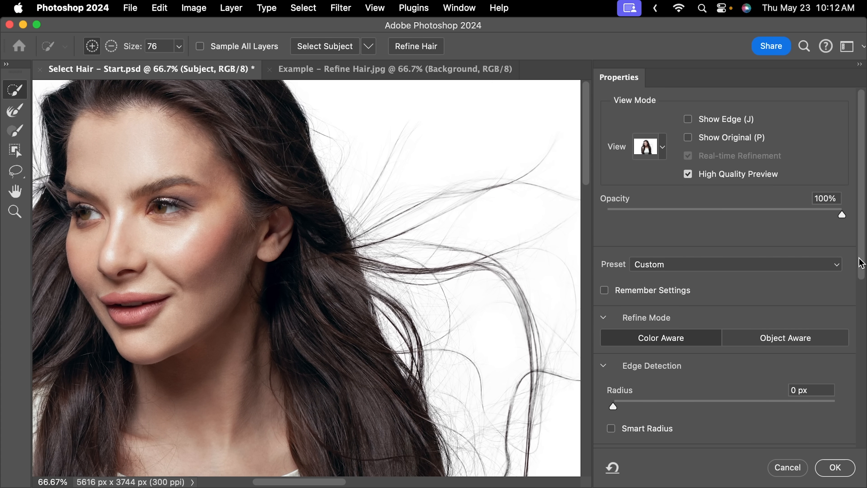
pyautogui.moveTo(862, 263); pyautogui.dragTo(835, 433)
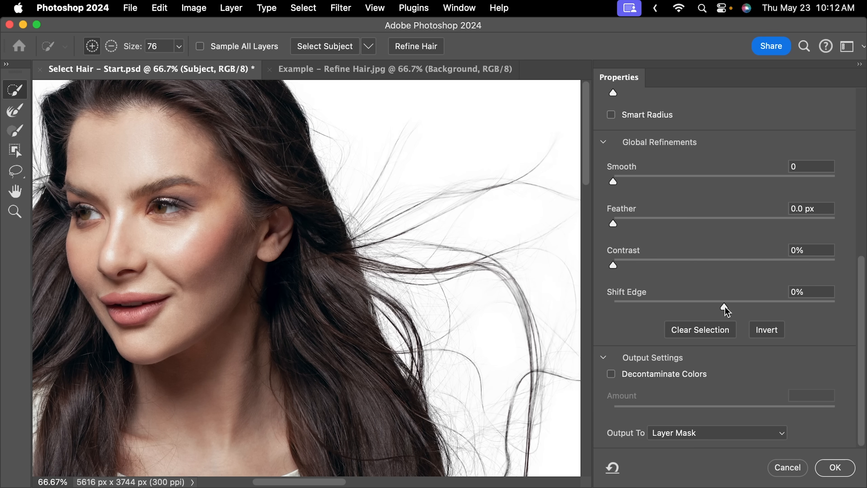
pyautogui.moveTo(726, 303); pyautogui.dragTo(802, 303)
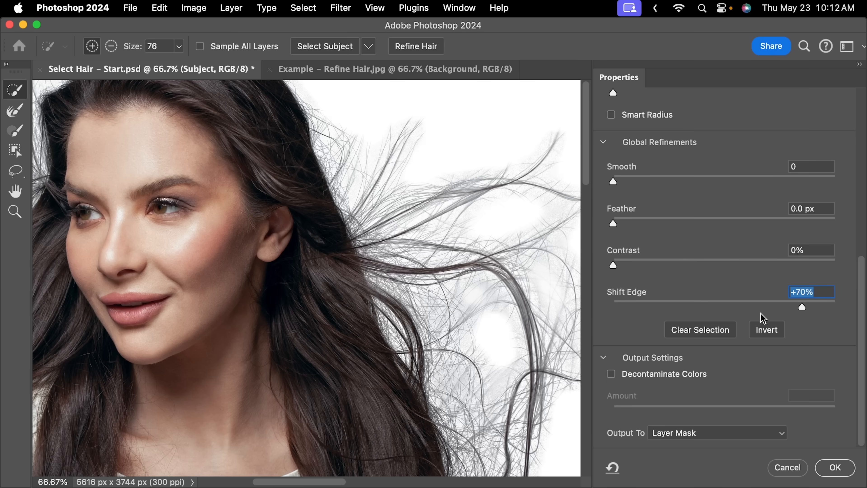
pyautogui.moveTo(803, 303); pyautogui.dragTo(746, 304)
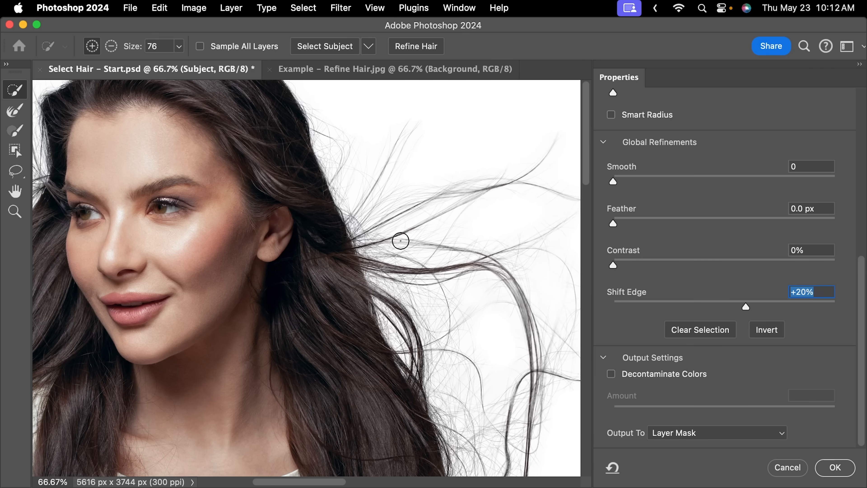
pyautogui.click(611, 374)
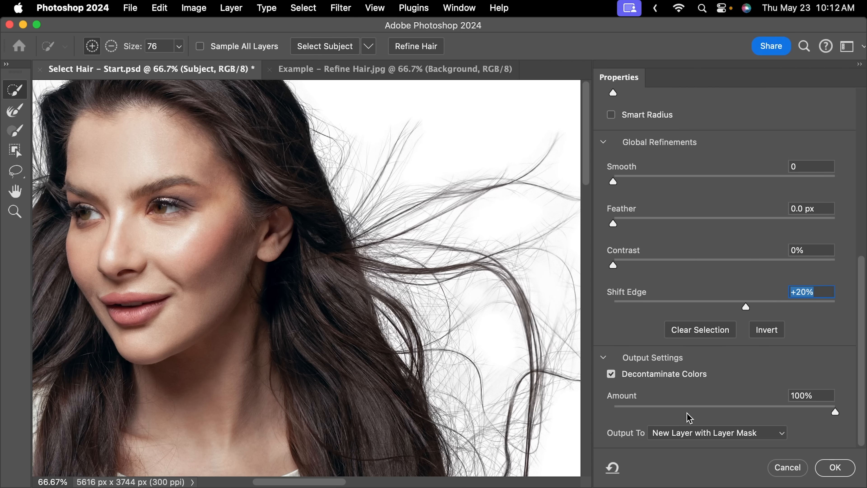
pyautogui.moveTo(695, 412); pyautogui.dragTo(669, 412)
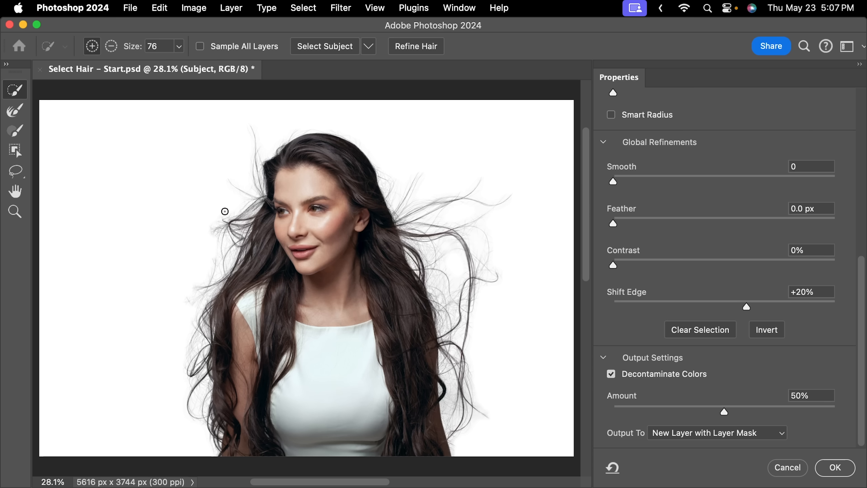
# Brush along the outer flyaway hair on the image's left side with the Refine Edge Brush at size 190
pyautogui.moveTo(225, 210); pyautogui.dragTo(300, 185)
pyautogui.moveTo(248, 211)
pyautogui.mouseDown()
pyautogui.moveTo(288, 264)
pyautogui.moveTo(246, 182)
pyautogui.moveTo(260, 260)
pyautogui.moveTo(273, 277)
pyautogui.mouseUp()
pyautogui.moveTo(252, 319); pyautogui.dragTo(281, 170)
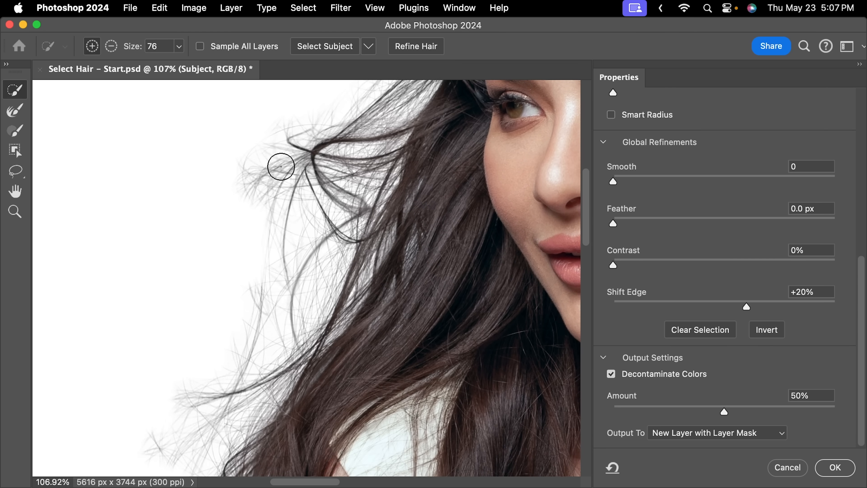
pyautogui.moveTo(254, 221); pyautogui.dragTo(249, 294)
pyautogui.moveTo(320, 249); pyautogui.dragTo(380, 259)
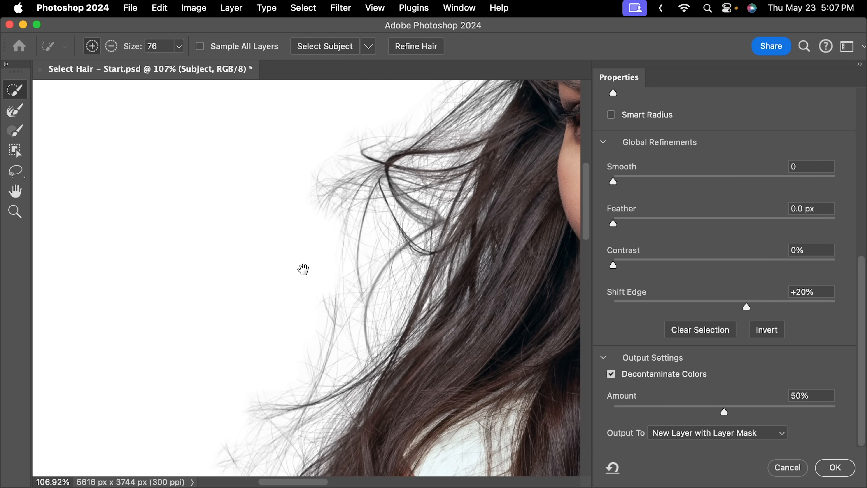
pyautogui.moveTo(304, 269)
pyautogui.mouseDown()
pyautogui.moveTo(317, 298)
pyautogui.moveTo(320, 269)
pyautogui.mouseUp()
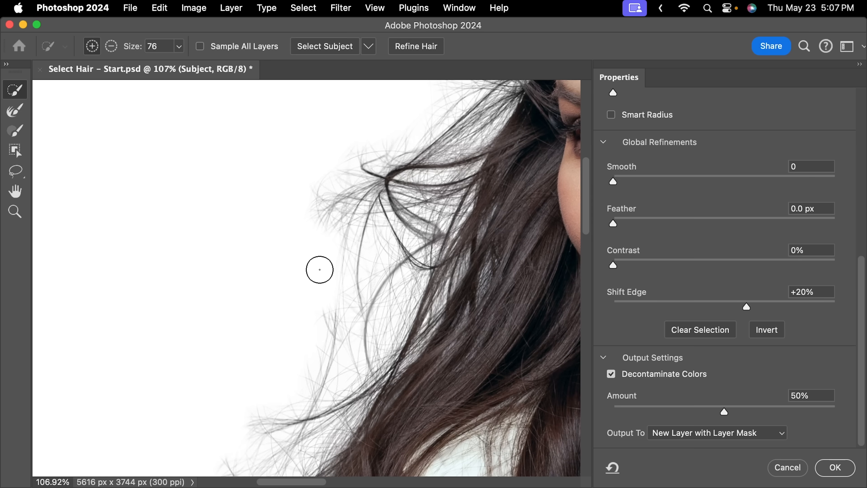
pyautogui.click(16, 112)
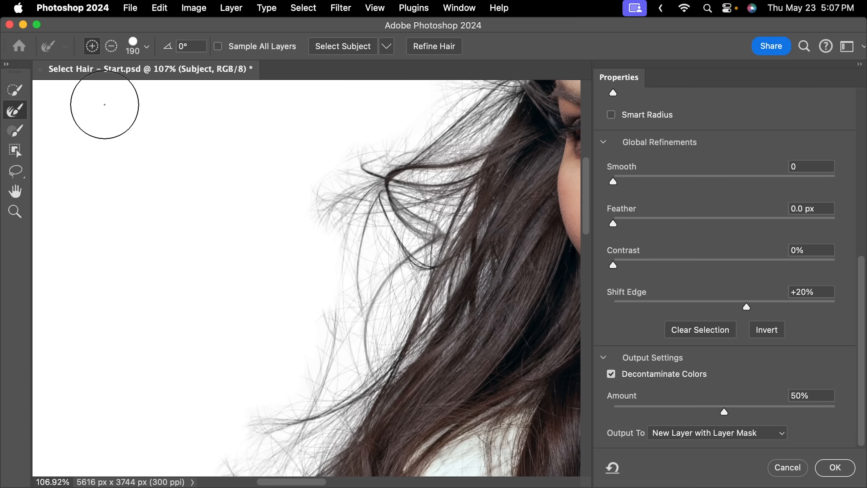
pyautogui.moveTo(312, 243)
pyautogui.mouseDown()
pyautogui.moveTo(323, 300)
pyautogui.moveTo(306, 242)
pyautogui.moveTo(315, 247)
pyautogui.moveTo(328, 289)
pyautogui.moveTo(300, 260)
pyautogui.moveTo(286, 339)
pyautogui.mouseUp()
pyautogui.moveTo(344, 354)
pyautogui.mouseDown()
pyautogui.moveTo(383, 260)
pyautogui.moveTo(406, 244)
pyautogui.mouseUp()
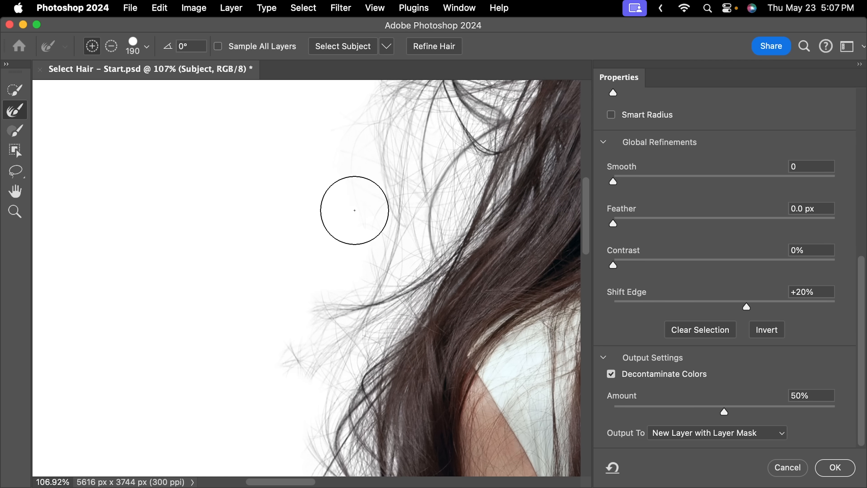
pyautogui.moveTo(338, 232)
pyautogui.mouseDown()
pyautogui.moveTo(295, 271)
pyautogui.moveTo(245, 350)
pyautogui.moveTo(266, 401)
pyautogui.moveTo(295, 400)
pyautogui.mouseUp()
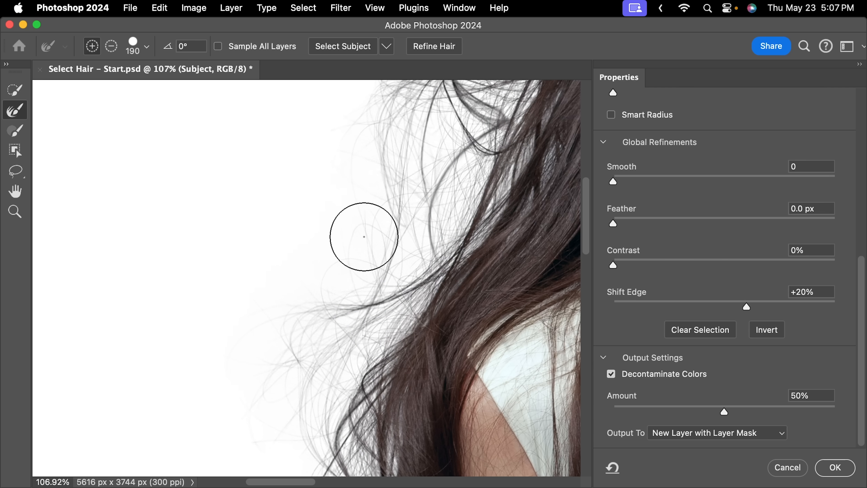
# Refine the loose strands to the upper left of the woman's forehead with the Refine Edge Brush
pyautogui.press('super+minus')
pyautogui.press('super+minus')
pyautogui.press('super+minus')
pyautogui.moveTo(372, 155); pyautogui.dragTo(275, 259)
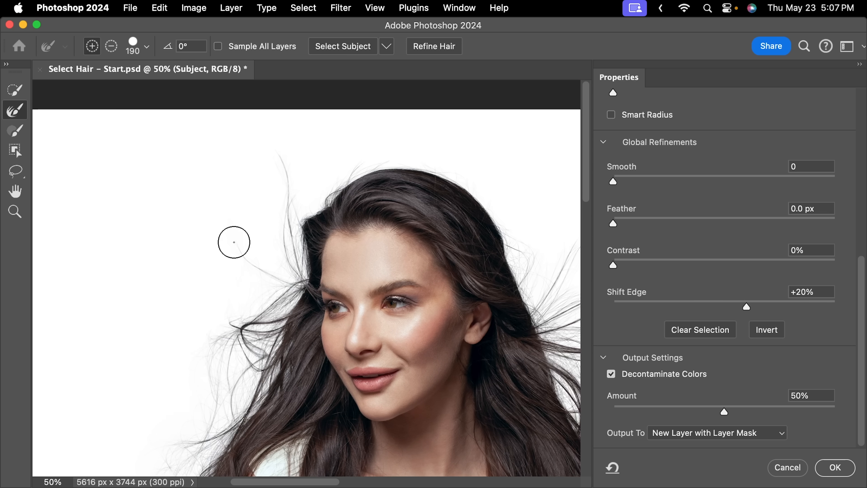
pyautogui.click(298, 195)
# Paint over the long windblown strands on the image's right side with the Refine Edge Brush
pyautogui.moveTo(512, 290)
pyautogui.mouseDown()
pyautogui.moveTo(316, 271)
pyautogui.moveTo(356, 269)
pyautogui.moveTo(340, 278)
pyautogui.mouseUp()
pyautogui.click(344, 272)
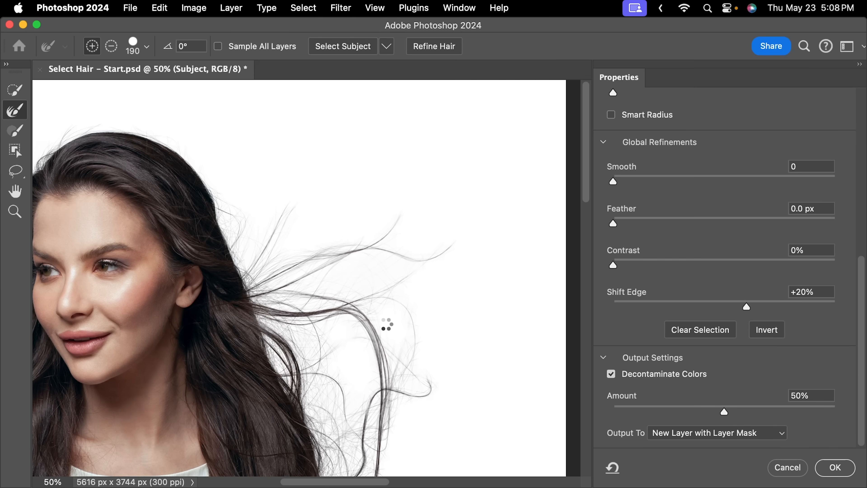
pyautogui.moveTo(384, 331); pyautogui.dragTo(368, 228)
pyautogui.moveTo(333, 256)
pyautogui.mouseDown()
pyautogui.moveTo(335, 282)
pyautogui.moveTo(326, 233)
pyautogui.mouseUp()
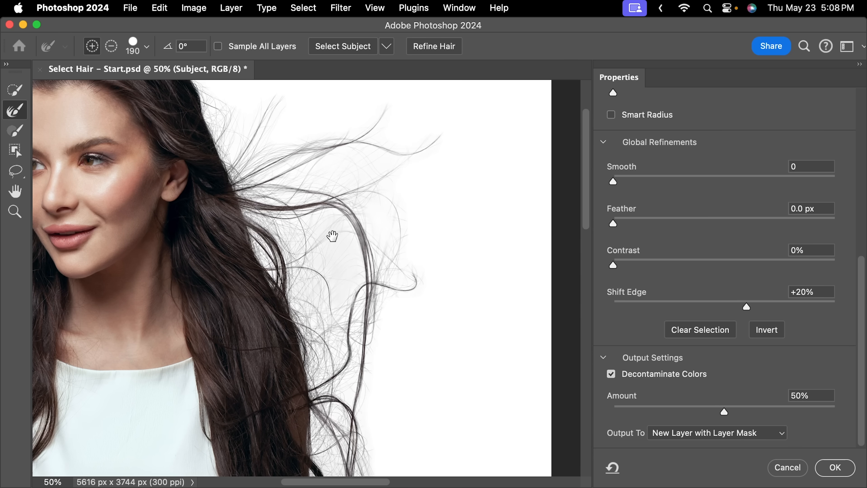
# Brush over the fine hairs above the top of the head with the Refine Edge Brush, and inspect them close up
pyautogui.moveTo(332, 236); pyautogui.dragTo(362, 327)
pyautogui.moveTo(219, 217); pyautogui.dragTo(312, 280)
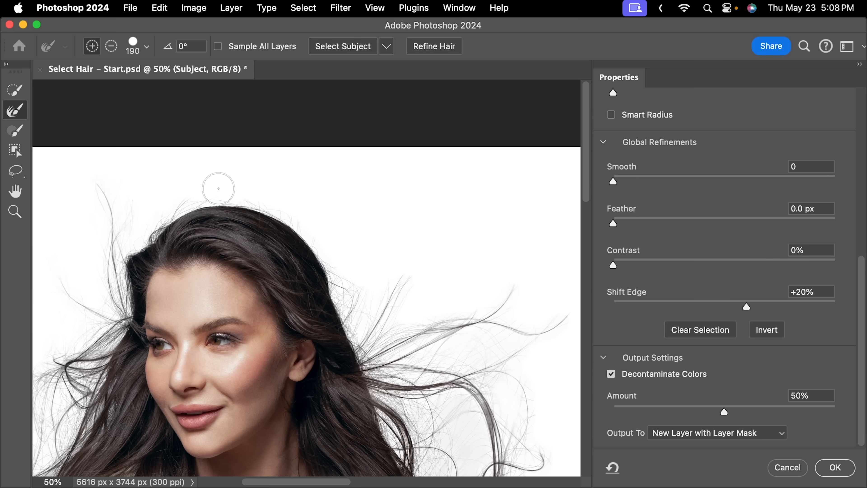
pyautogui.moveTo(197, 194)
pyautogui.mouseDown()
pyautogui.moveTo(252, 188)
pyautogui.moveTo(190, 192)
pyautogui.mouseUp()
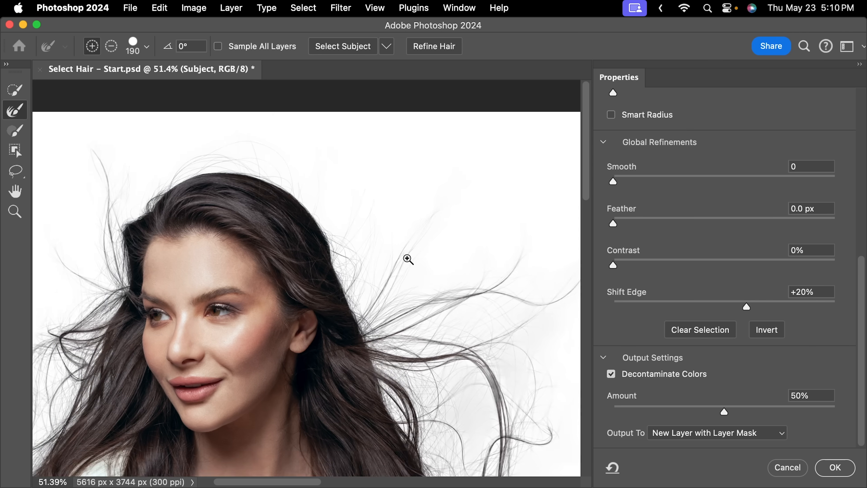
pyautogui.moveTo(407, 258)
pyautogui.mouseDown()
pyautogui.moveTo(432, 252)
pyautogui.moveTo(397, 251)
pyautogui.moveTo(426, 233)
pyautogui.moveTo(420, 239)
pyautogui.mouseUp()
pyautogui.scroll(10, 365, 234)
pyautogui.hscroll(-4, 366, 234)
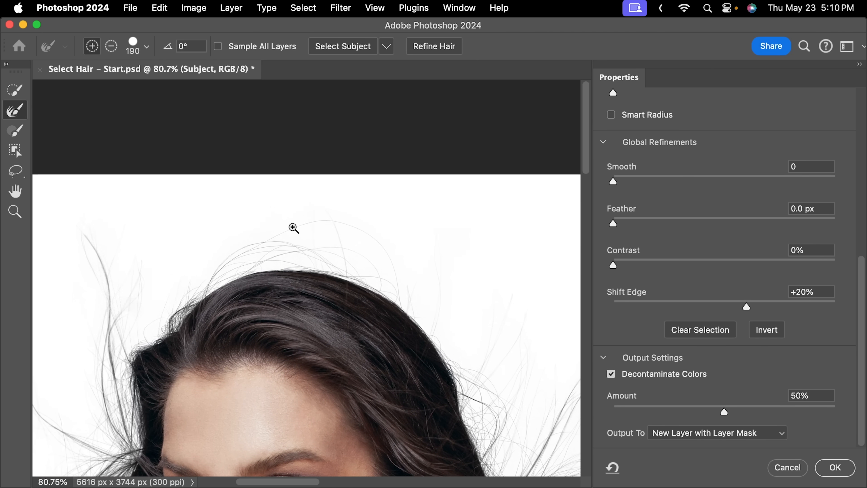
pyautogui.moveTo(293, 228); pyautogui.dragTo(365, 224)
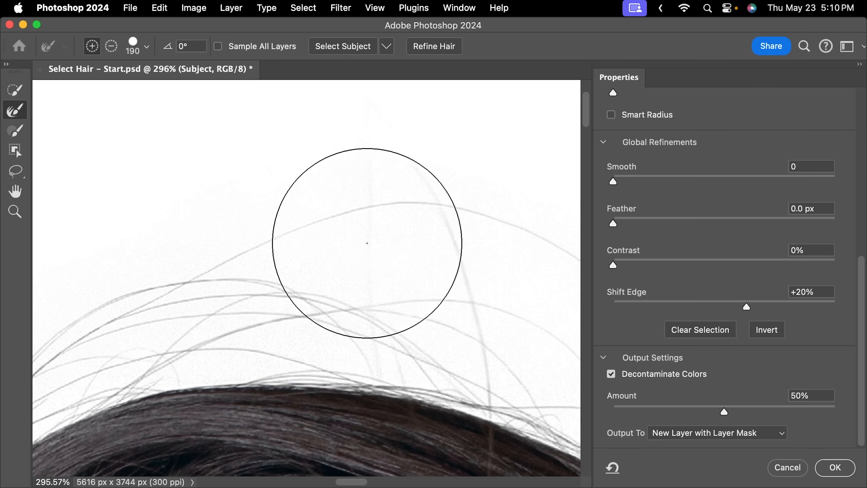
# Preview the selection over the brick wall in Onion Skin view and inspect the windblown hair beside the face
pyautogui.moveTo(393, 263); pyautogui.dragTo(380, 226)
pyautogui.moveTo(335, 260); pyautogui.dragTo(246, 291)
pyautogui.moveTo(857, 316); pyautogui.dragTo(864, 138)
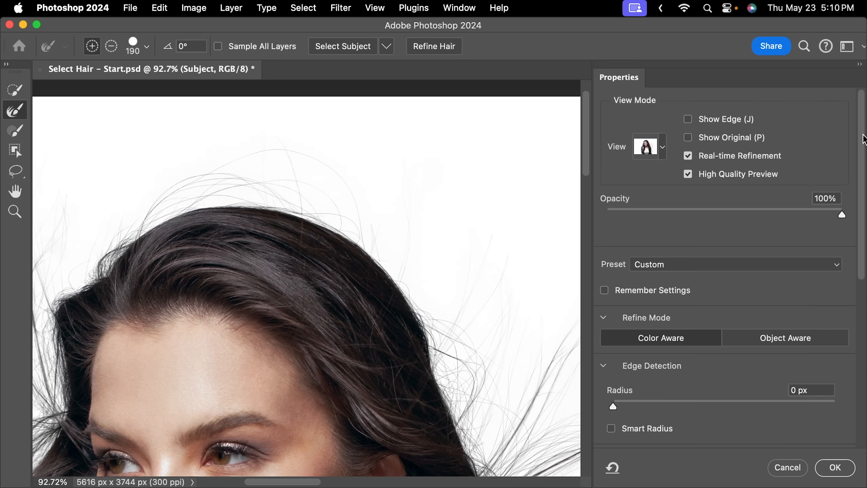
pyautogui.click(660, 152)
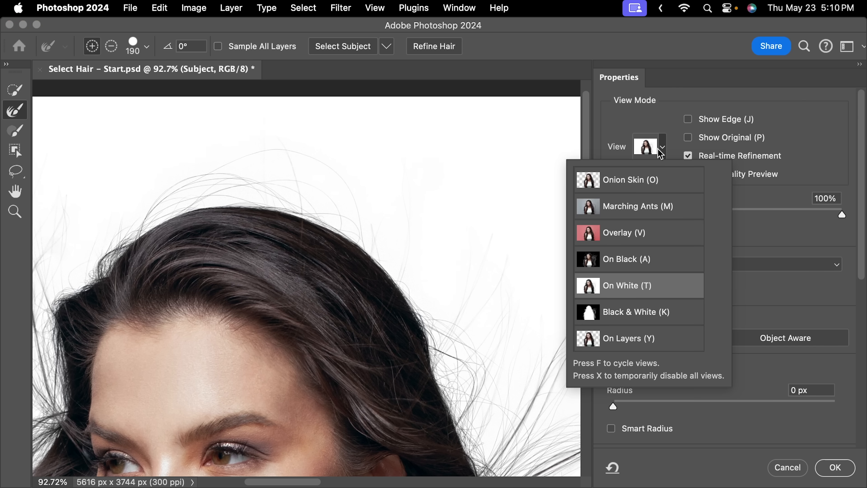
pyautogui.click(637, 184)
pyautogui.hscroll(5, 310, 139)
pyautogui.scroll(-3, 310, 139)
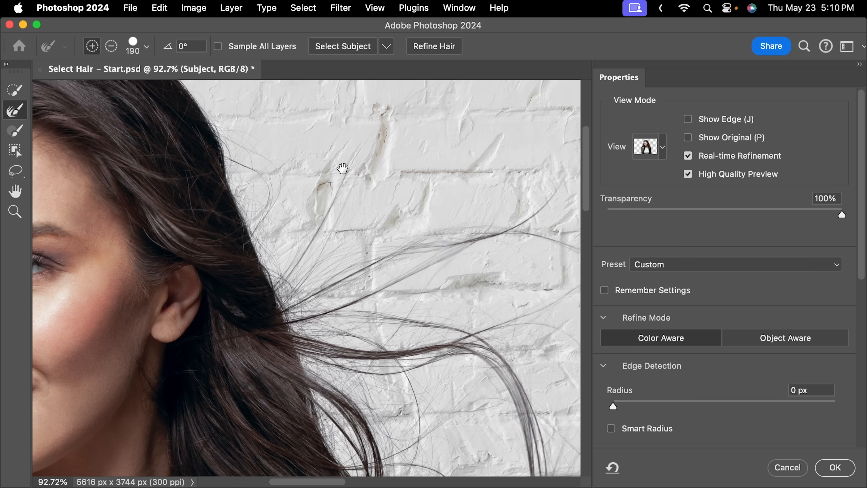
pyautogui.hscroll(5, 342, 167)
pyautogui.scroll(-3, 342, 167)
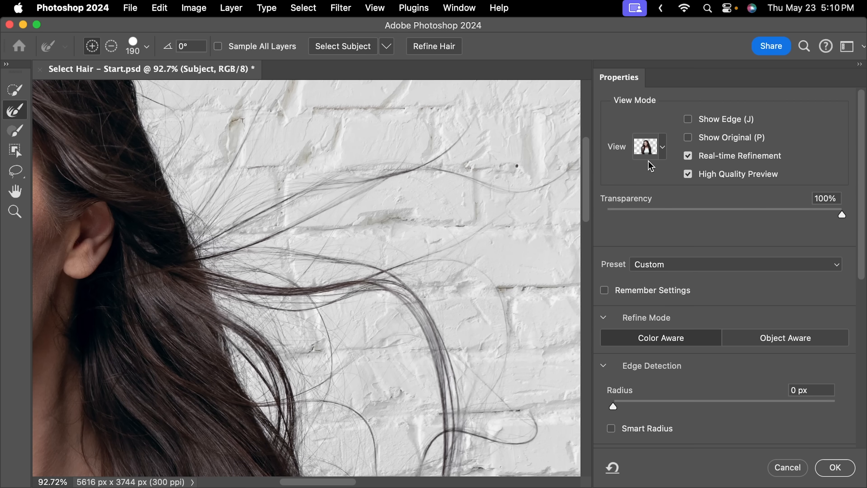
# Output the refined selection as a new layer with layer mask, keeping Decontaminate Colors on at 50%
pyautogui.press('super+0')
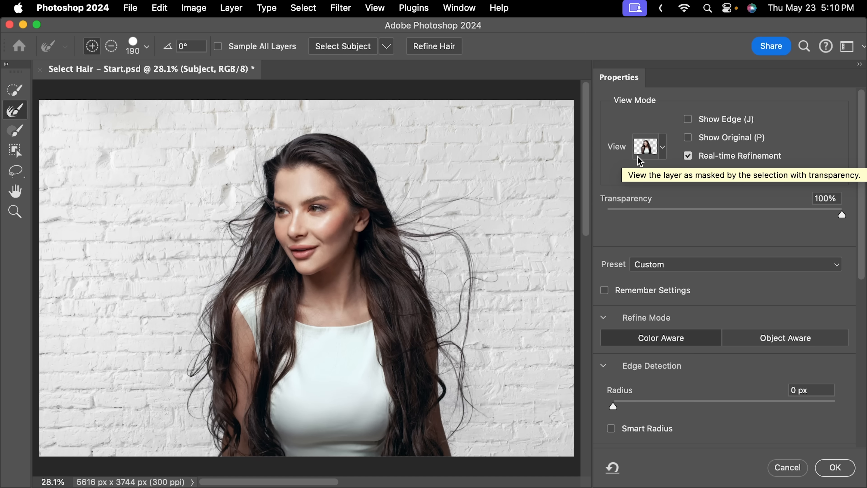
pyautogui.moveTo(863, 264); pyautogui.dragTo(823, 451)
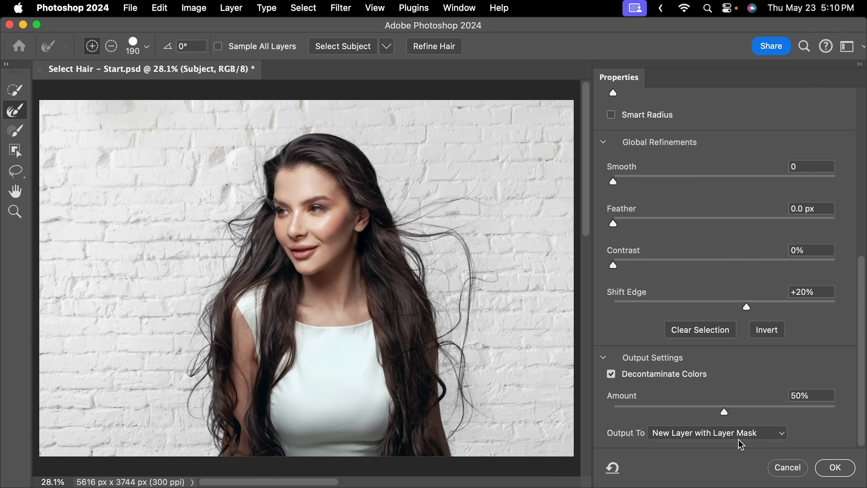
pyautogui.click(835, 468)
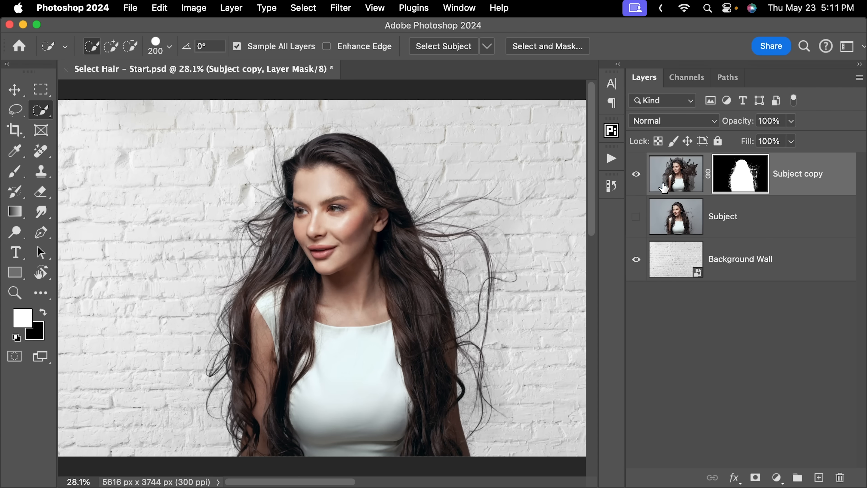
# Disable and re-enable the Subject copy layer mask to compare the decontaminated hair colors, and inspect the hair edges against the wall
pyautogui.click(467, 197)
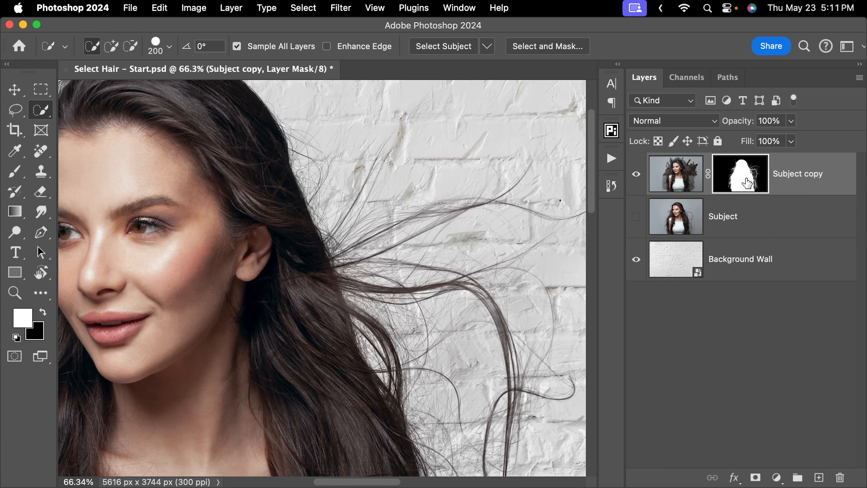
pyautogui.keyDown('shift'); pyautogui.click(745, 183); pyautogui.keyUp('shift')
pyautogui.scroll(5, 341, 226)
pyautogui.hscroll(-3, 341, 226)
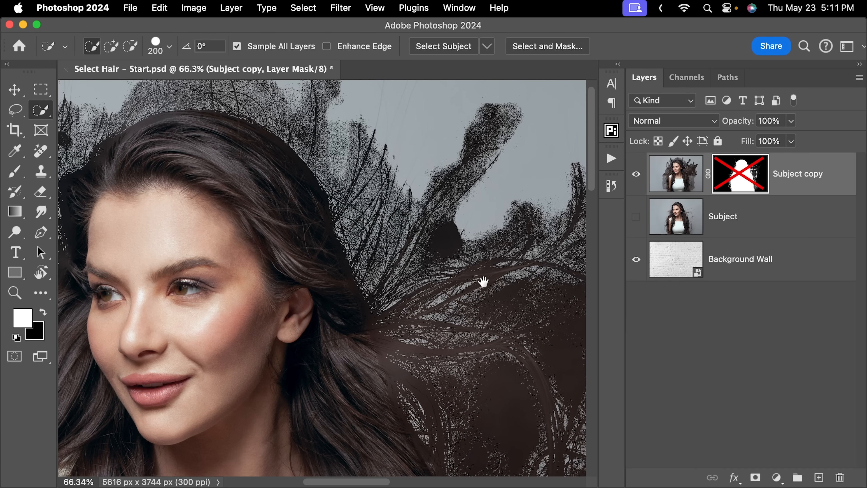
pyautogui.moveTo(483, 281); pyautogui.dragTo(413, 273)
pyautogui.moveTo(468, 342); pyautogui.dragTo(506, 358)
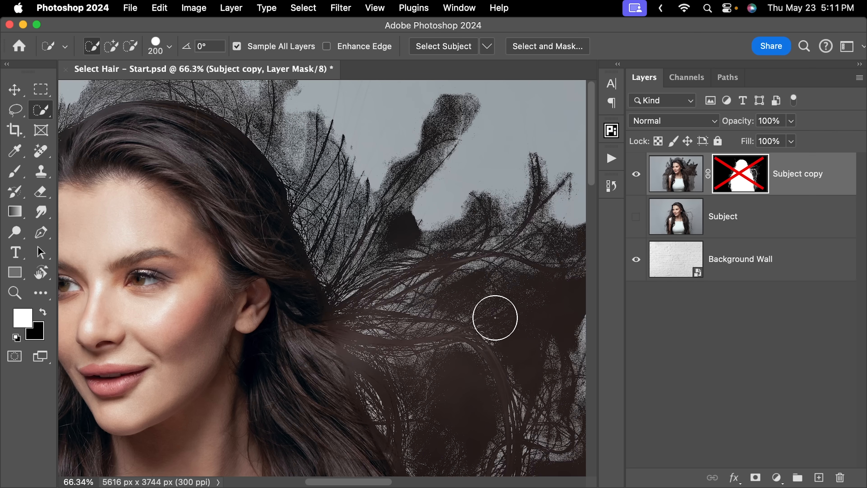
pyautogui.keyDown('shift'); pyautogui.click(739, 184); pyautogui.keyUp('shift')
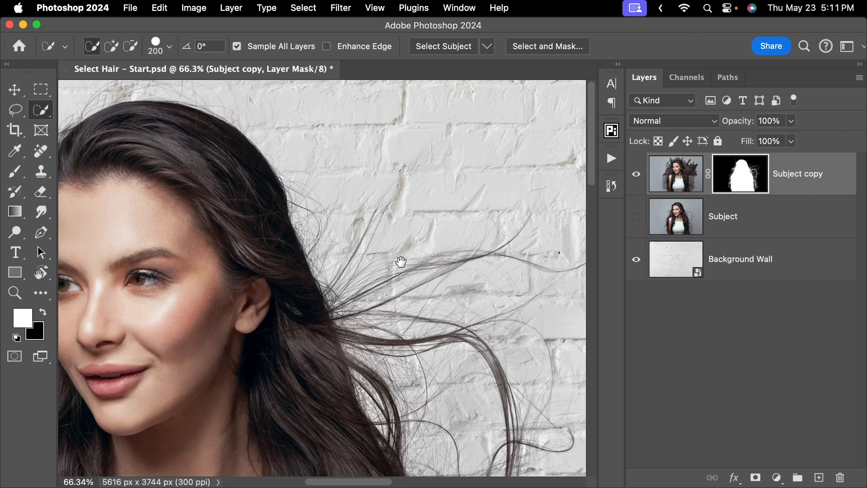
pyautogui.moveTo(426, 290); pyautogui.dragTo(406, 270)
pyautogui.moveTo(317, 209); pyautogui.dragTo(366, 271)
pyautogui.moveTo(300, 191); pyautogui.dragTo(359, 267)
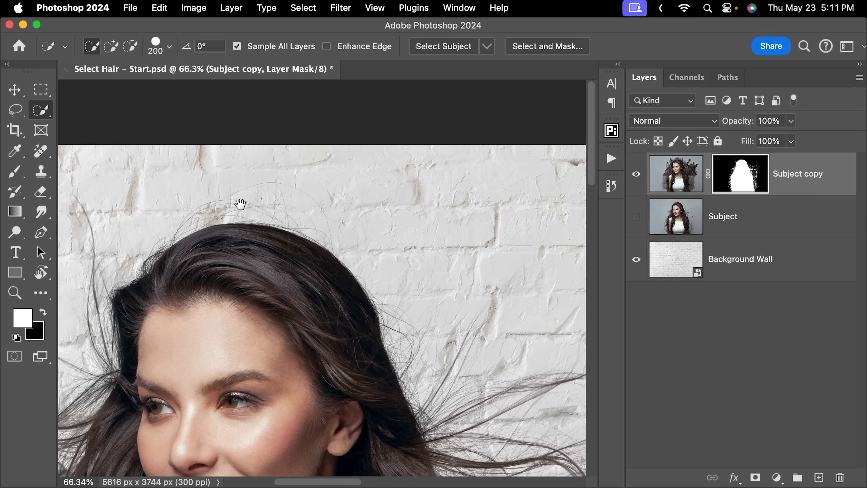
pyautogui.moveTo(223, 184)
pyautogui.mouseDown()
pyautogui.moveTo(260, 176)
pyautogui.moveTo(325, 229)
pyautogui.mouseUp()
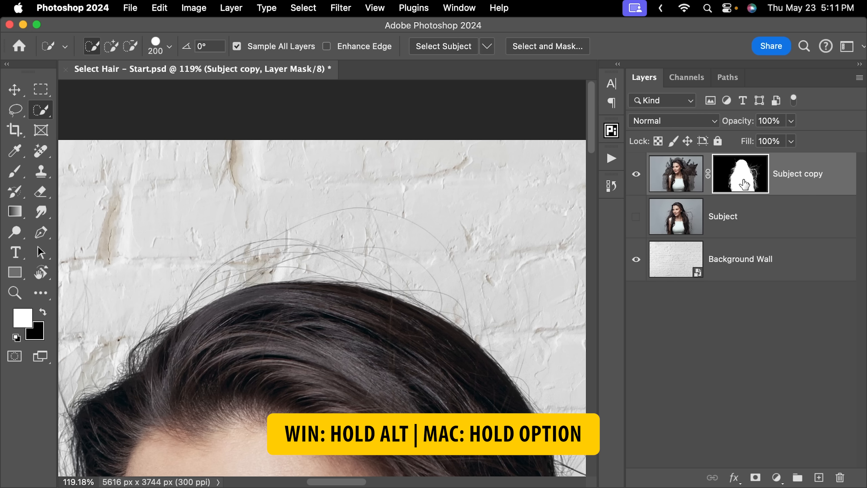
# Display the Subject copy layer mask on its own, zoomed in on the long windblown strands
pyautogui.keyDown('alt'); pyautogui.click(739, 175); pyautogui.keyUp('alt')
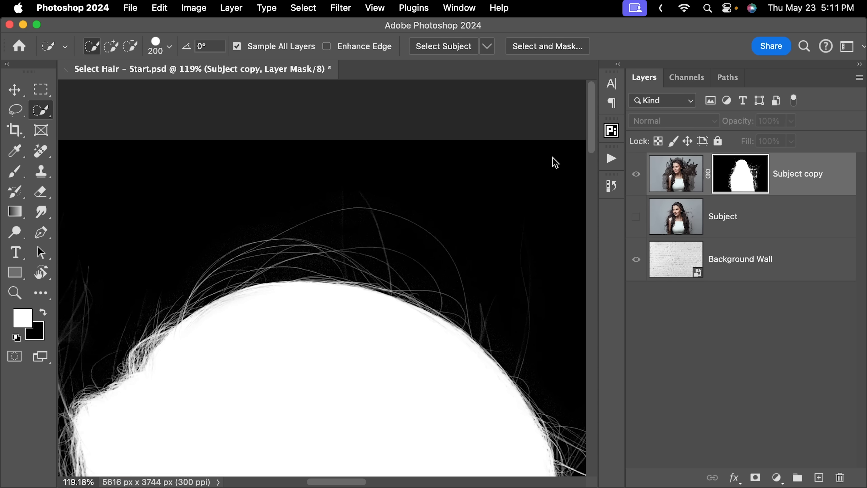
pyautogui.press('space')
pyautogui.moveTo(455, 330); pyautogui.dragTo(368, 223)
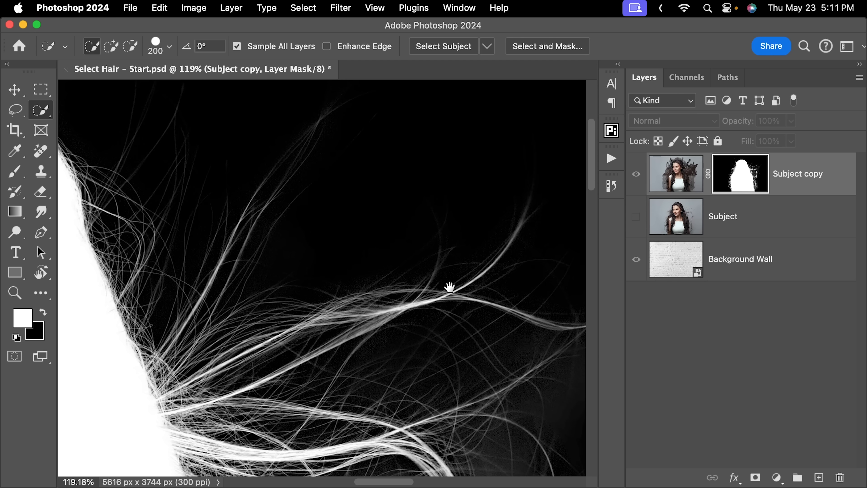
pyautogui.scroll(5, 363, 290)
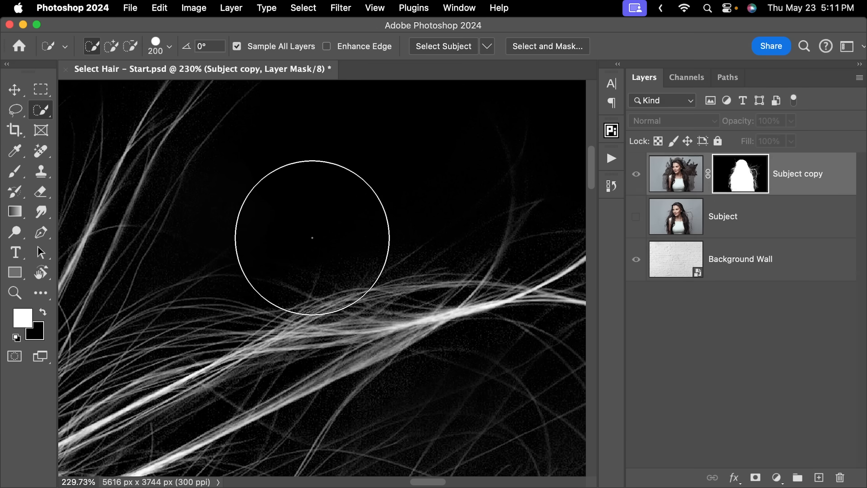
# Set up the Brush tool with Overlay blend mode and 10% flow
pyautogui.click(15, 172)
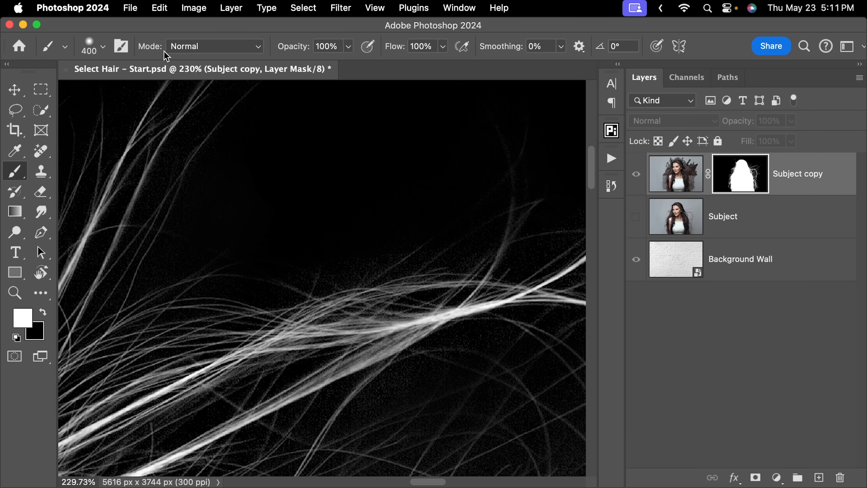
pyautogui.click(190, 46)
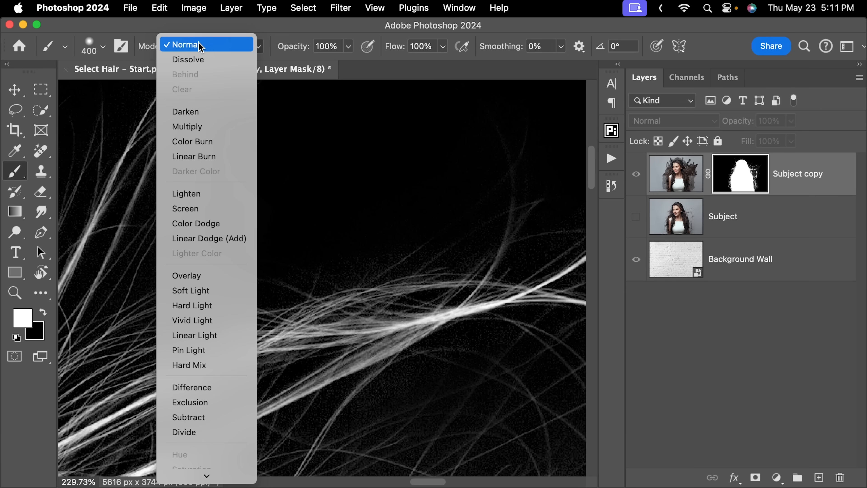
pyautogui.click(221, 275)
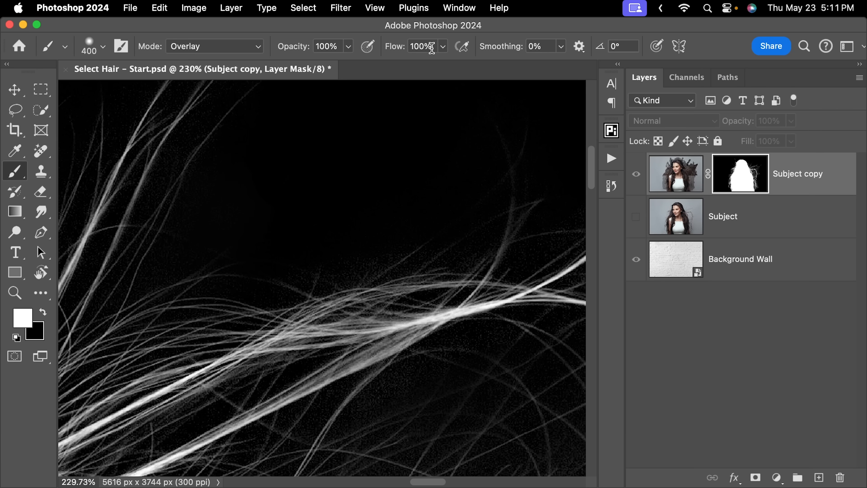
pyautogui.click(442, 46)
pyautogui.click(426, 45)
# Paint black with a size 50 brush over the gray haze above the main windblown strands in the mask
pyautogui.press('[')
pyautogui.press('[')
pyautogui.press('[')
pyautogui.press('[')
pyautogui.press('[')
pyautogui.press('[')
pyautogui.press('[')
pyautogui.press('[')
pyautogui.press('[')
pyautogui.press('[')
pyautogui.press('[')
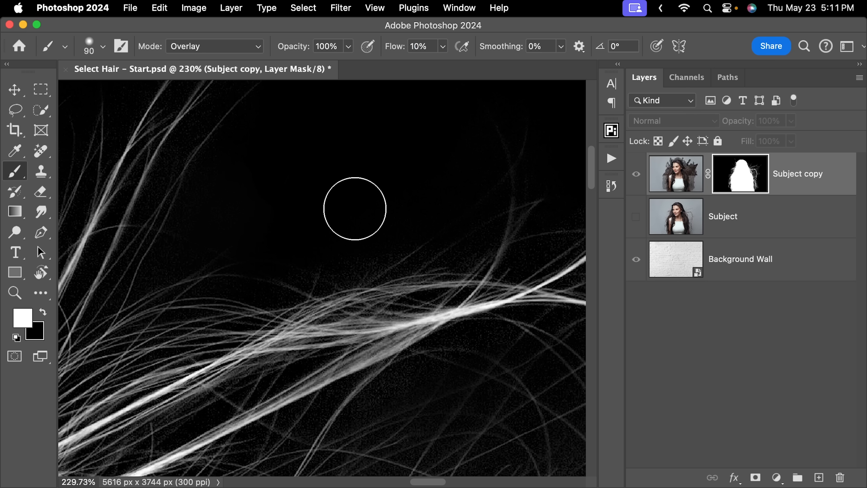
pyautogui.press('x')
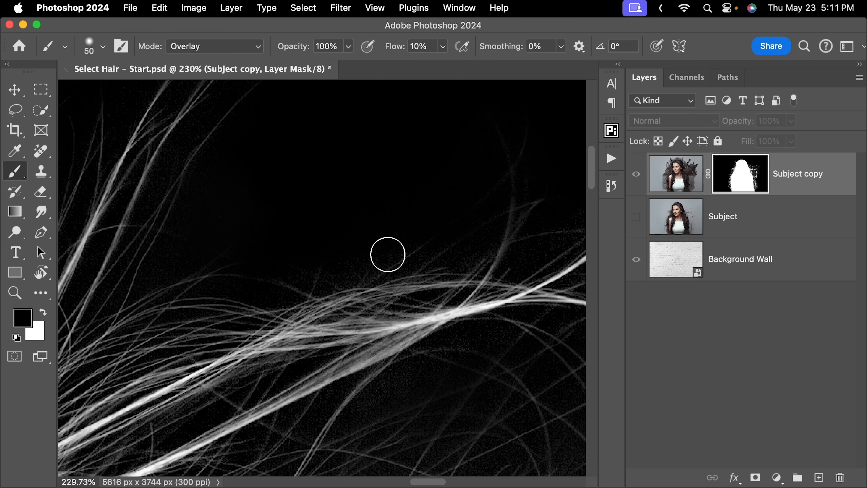
pyautogui.moveTo(329, 271); pyautogui.dragTo(315, 310)
pyautogui.moveTo(363, 289)
pyautogui.mouseDown()
pyautogui.moveTo(453, 264)
pyautogui.moveTo(372, 273)
pyautogui.moveTo(465, 222)
pyautogui.moveTo(467, 173)
pyautogui.mouseUp()
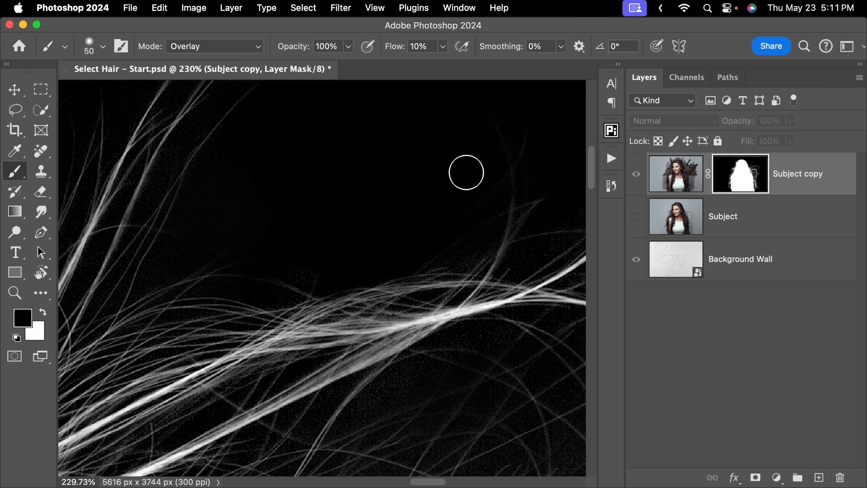
# Paint black around the windblown strands at 1% flow and brush size 60, and return from the mask to the full composite view
pyautogui.click(433, 46)
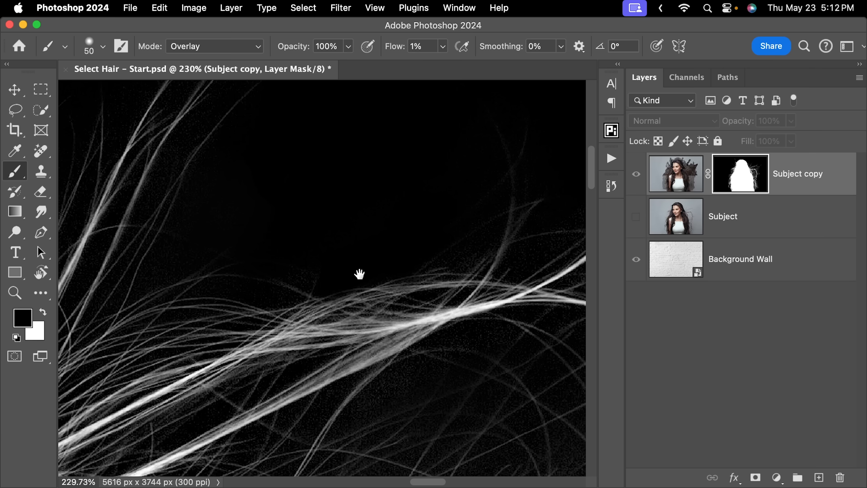
pyautogui.moveTo(359, 274); pyautogui.dragTo(314, 149)
pyautogui.press(']')
pyautogui.moveTo(389, 252)
pyautogui.mouseDown()
pyautogui.moveTo(303, 310)
pyautogui.moveTo(398, 234)
pyautogui.moveTo(274, 346)
pyautogui.mouseUp()
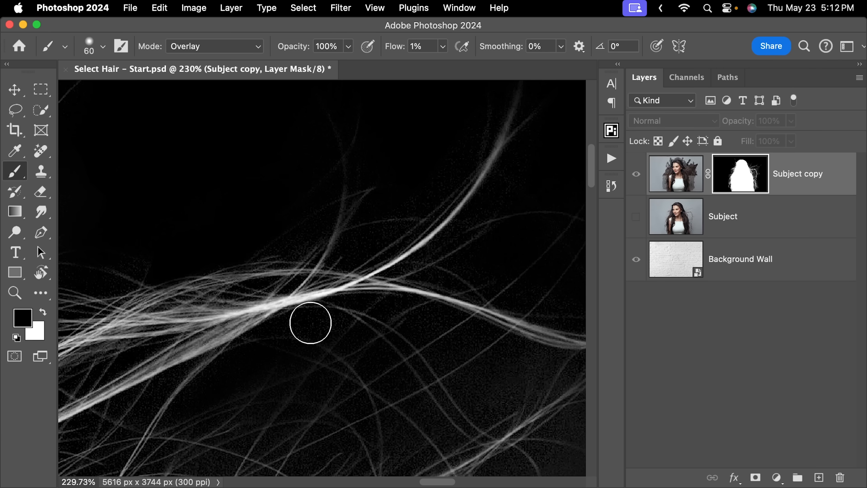
pyautogui.moveTo(309, 277); pyautogui.dragTo(337, 253)
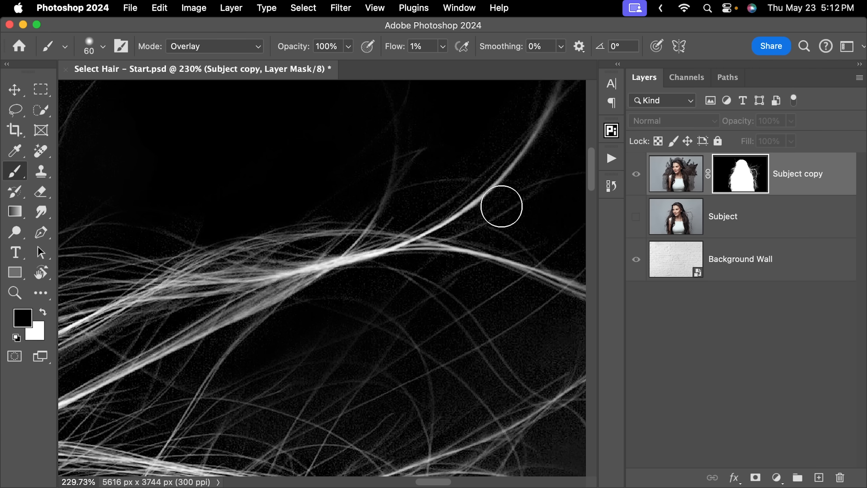
pyautogui.moveTo(228, 304); pyautogui.dragTo(335, 267)
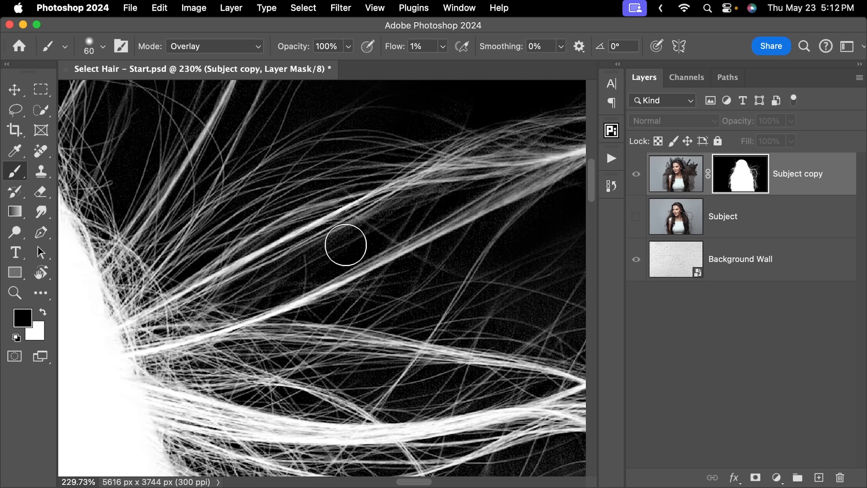
pyautogui.moveTo(446, 155); pyautogui.dragTo(335, 203)
pyautogui.moveTo(259, 217); pyautogui.dragTo(338, 273)
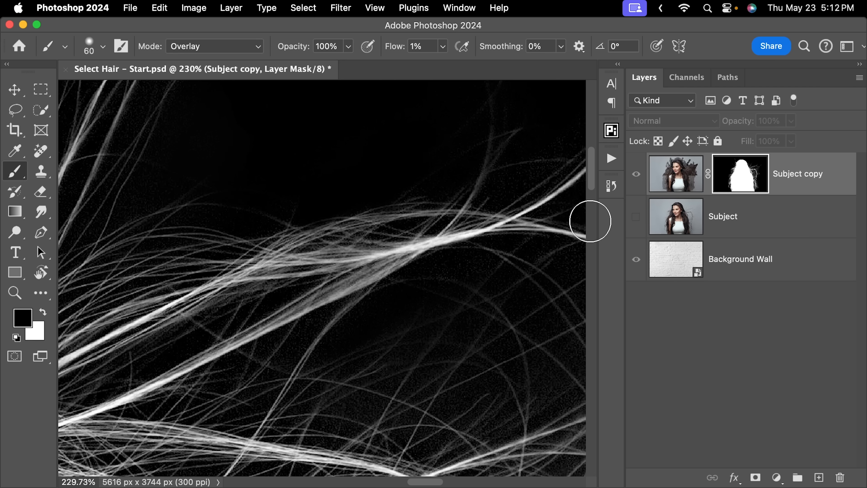
pyautogui.keyDown('alt'); pyautogui.click(742, 176); pyautogui.keyUp('alt')
pyautogui.press('super+0')
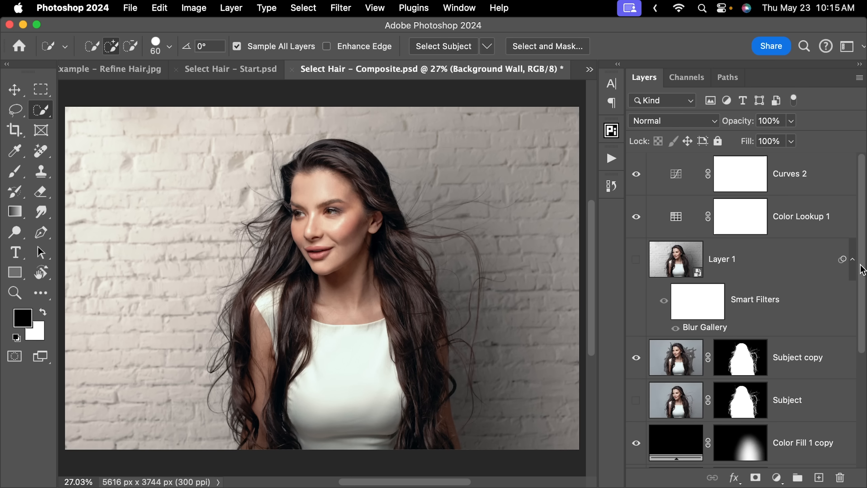
# Review the layer stack of Select Hair – Composite.psd, hiding and showing the Curves 1 adjustment above the background wall
pyautogui.moveTo(862, 269); pyautogui.dragTo(845, 454)
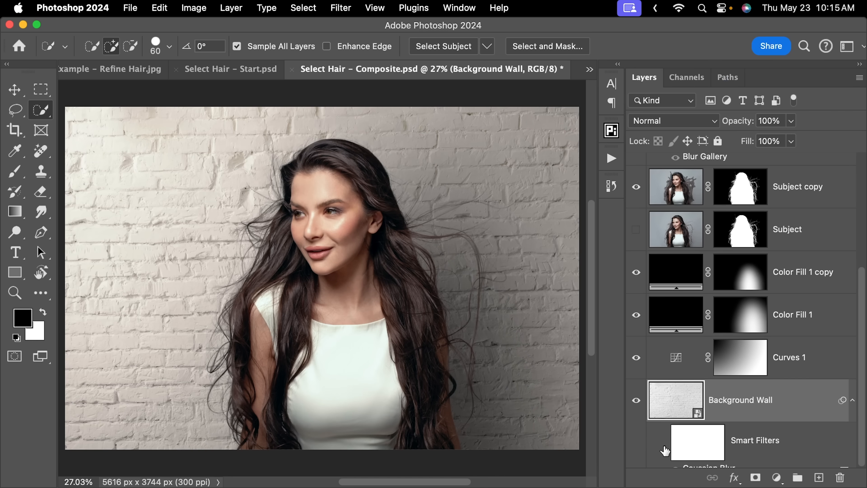
pyautogui.click(635, 357)
pyautogui.click(637, 357)
pyautogui.moveTo(864, 300); pyautogui.dragTo(866, 201)
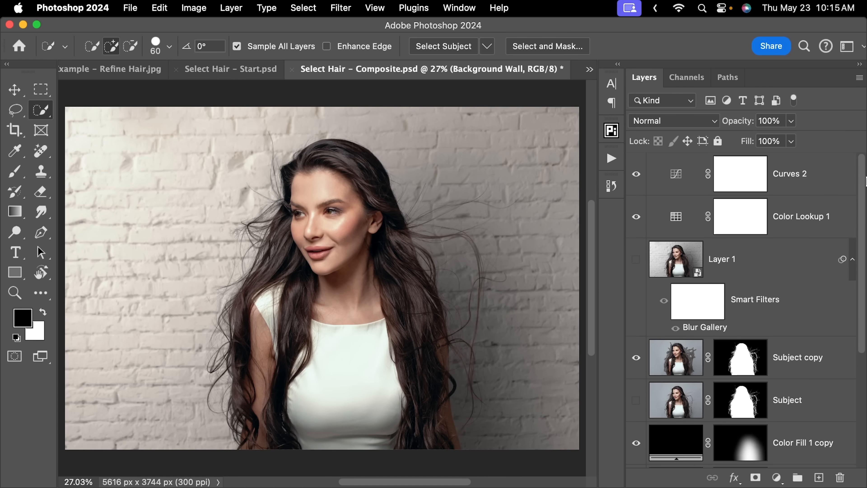